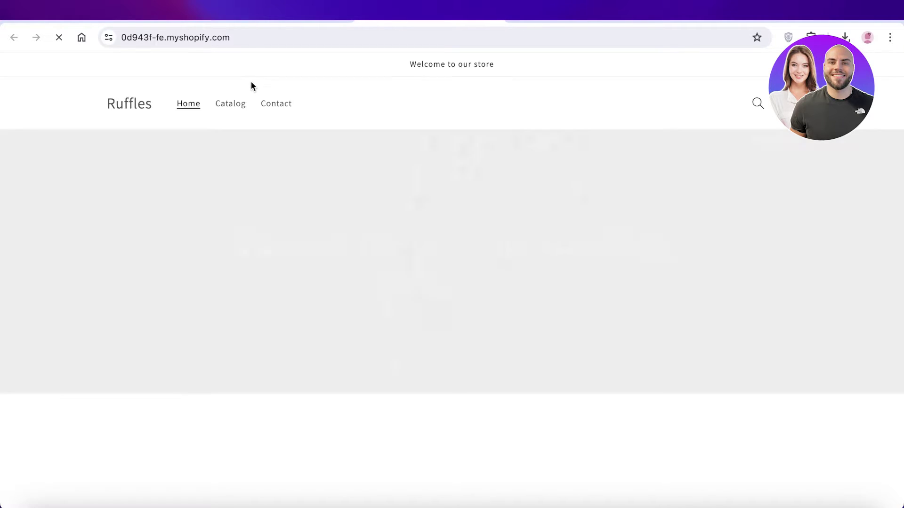
# Step: Open the Shirt product in the Ruffles storefront and start a Buy it now checkout
pyautogui.scroll(-9, 254, 188)
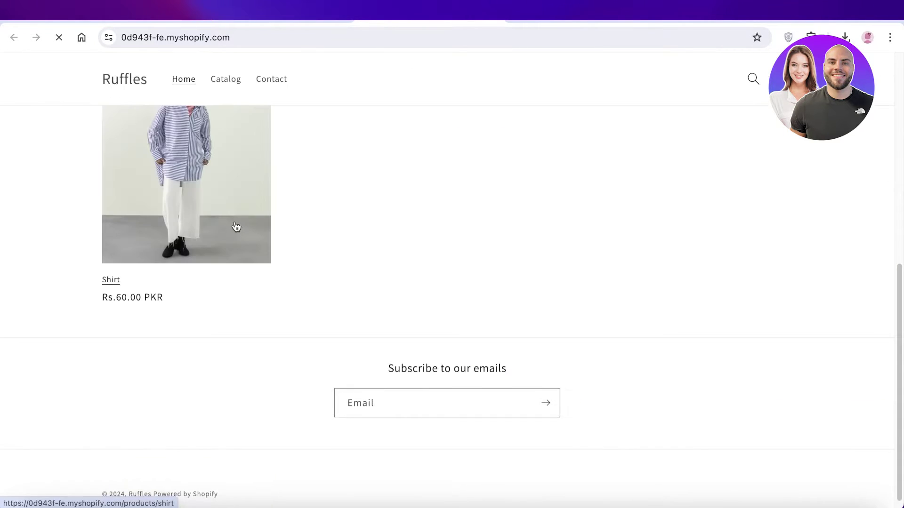
pyautogui.click(234, 222)
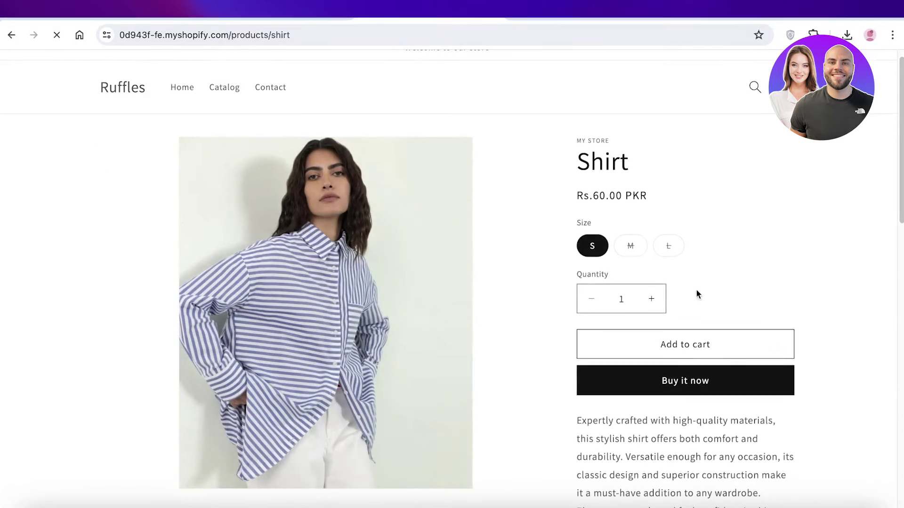
pyautogui.click(715, 380)
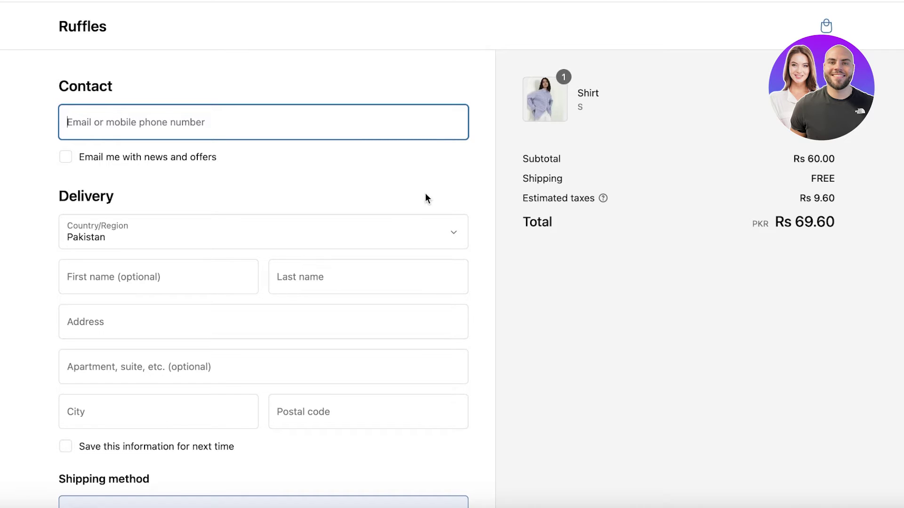
# Step: Scroll the Shirt checkout down to the Shipping method and Payment sections
pyautogui.scroll(-6, 410, 191)
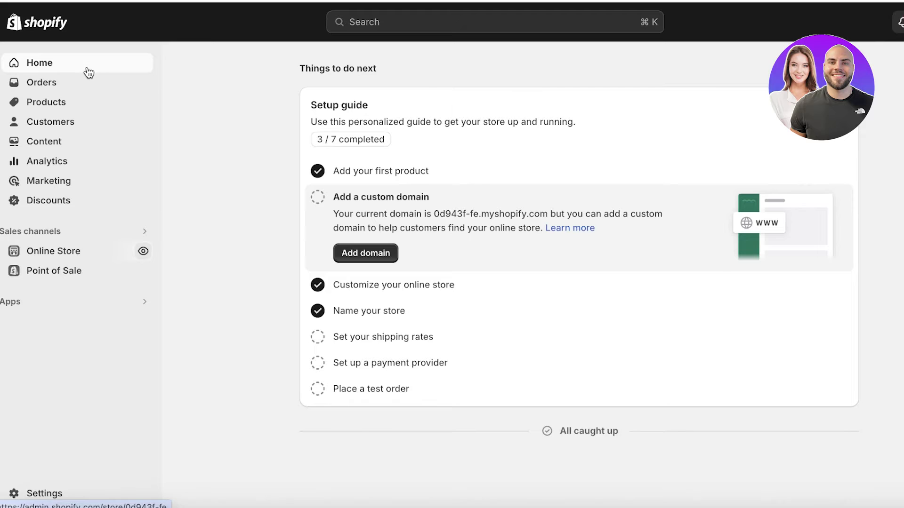
# Step: Go back to the Ruffles checkout and scroll up to the Contact and Delivery form
pyautogui.click(37, 261)
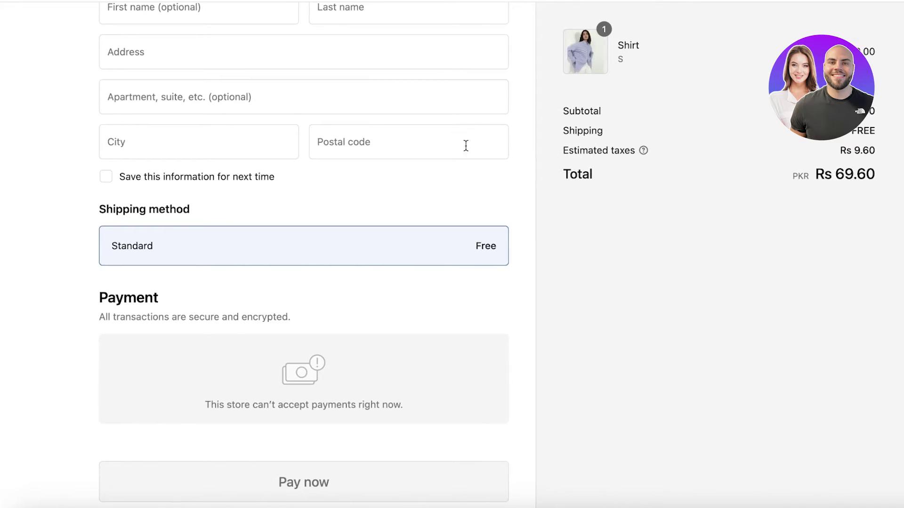
pyautogui.scroll(6, 466, 146)
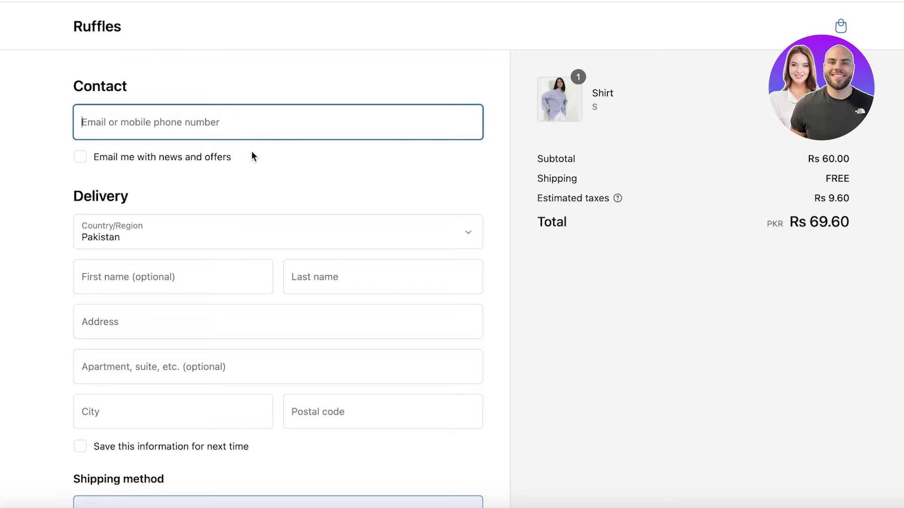
# Step: Close the extra Chrome window, leaving the Themes page with Dawn as current theme
pyautogui.press('super+n')
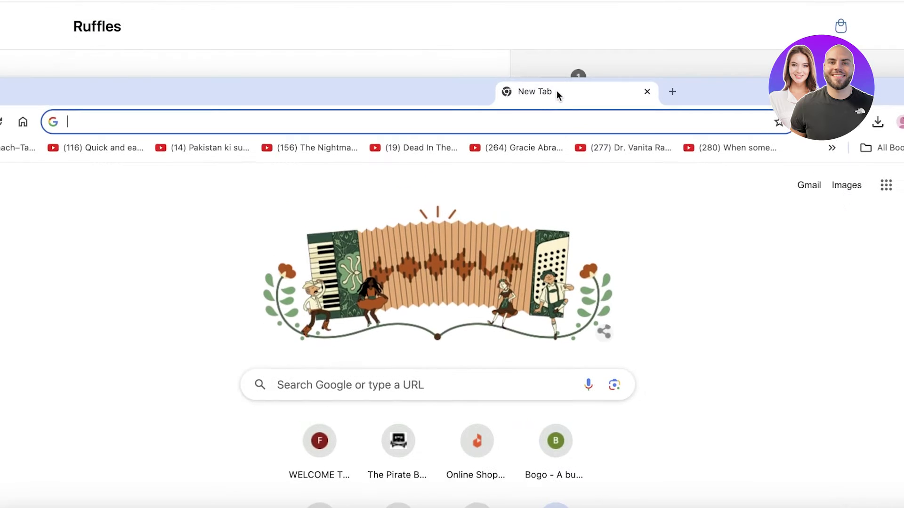
pyautogui.moveTo(557, 91)
pyautogui.mouseDown()
pyautogui.moveTo(232, 95)
pyautogui.moveTo(493, 46)
pyautogui.mouseUp()
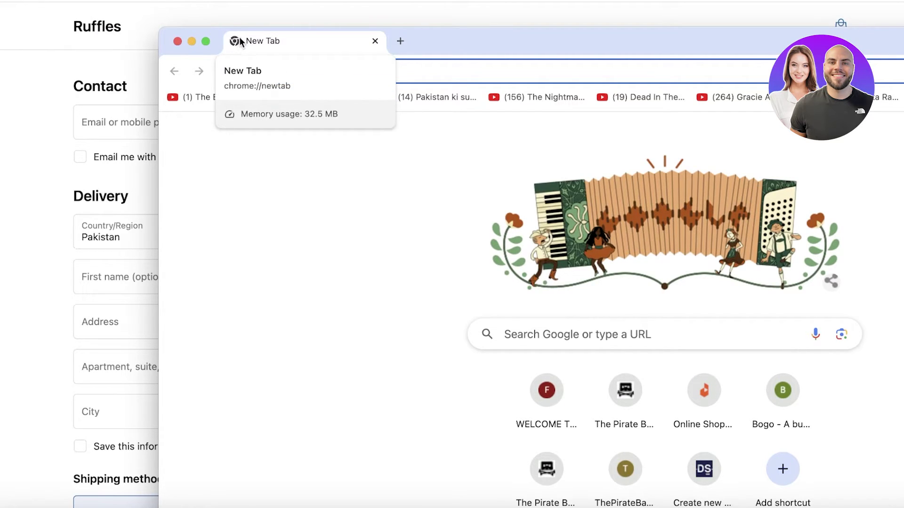
pyautogui.click(176, 43)
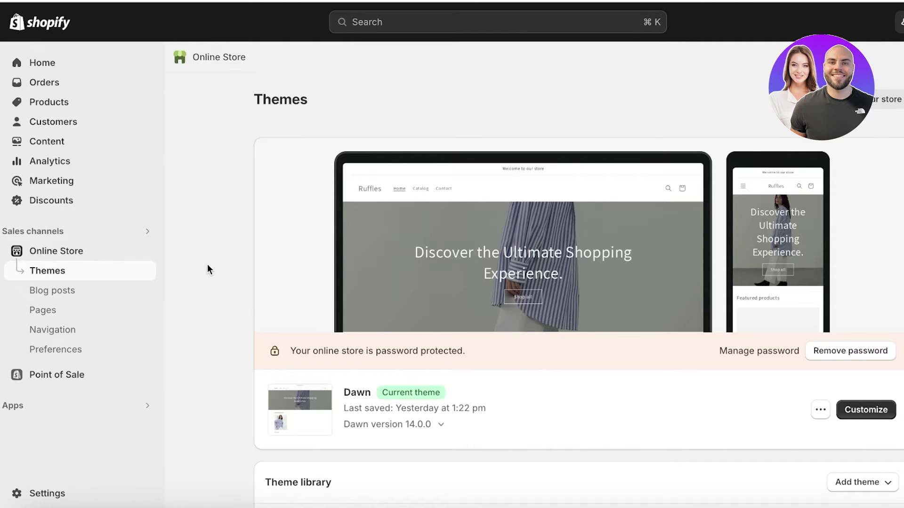
# Step: Open Settings on Store details, showing the Ruffles profile and PKR Rs currency
pyautogui.click(61, 492)
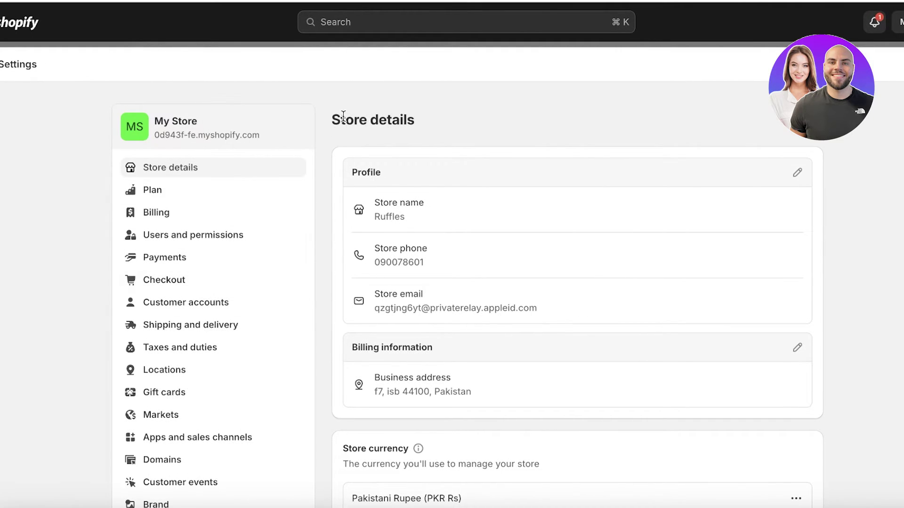
pyautogui.scroll(-4, 148, 216)
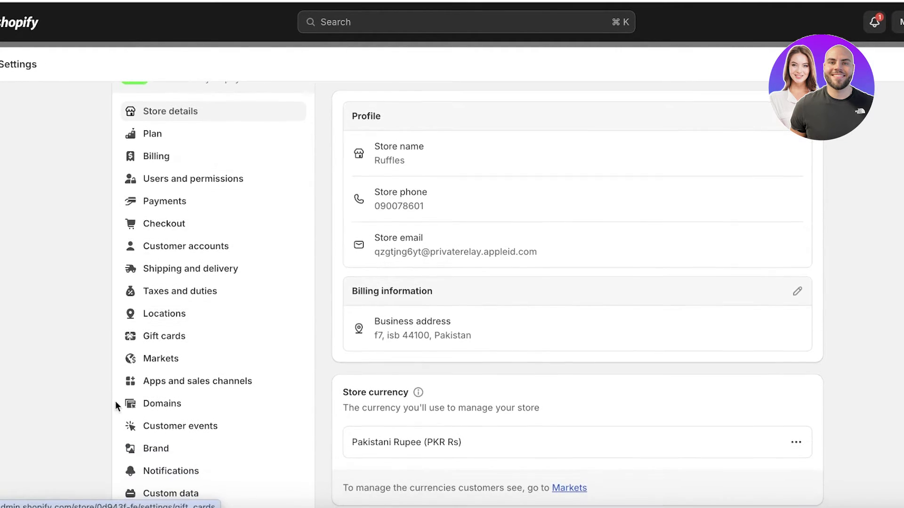
pyautogui.scroll(1, 179, 294)
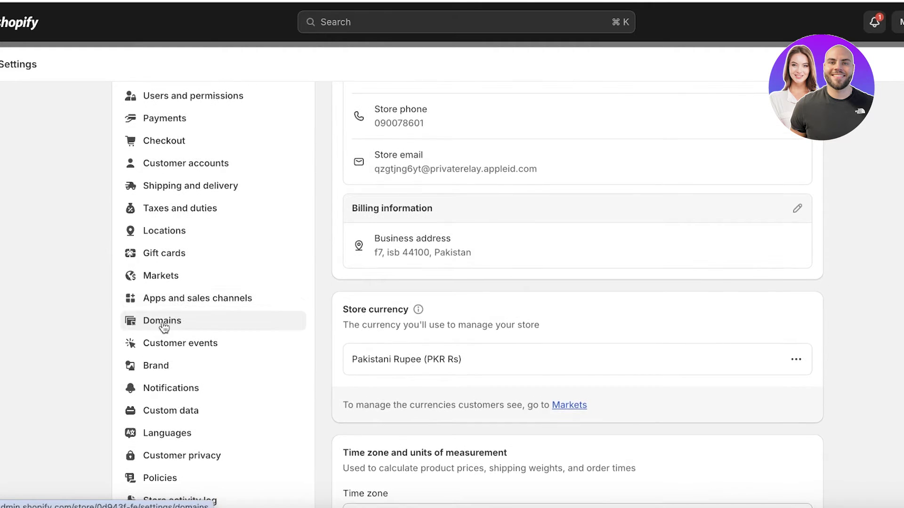
# Step: Open the Brand settings and remove the default logo image
pyautogui.click(158, 371)
pyautogui.scroll(-3, 492, 310)
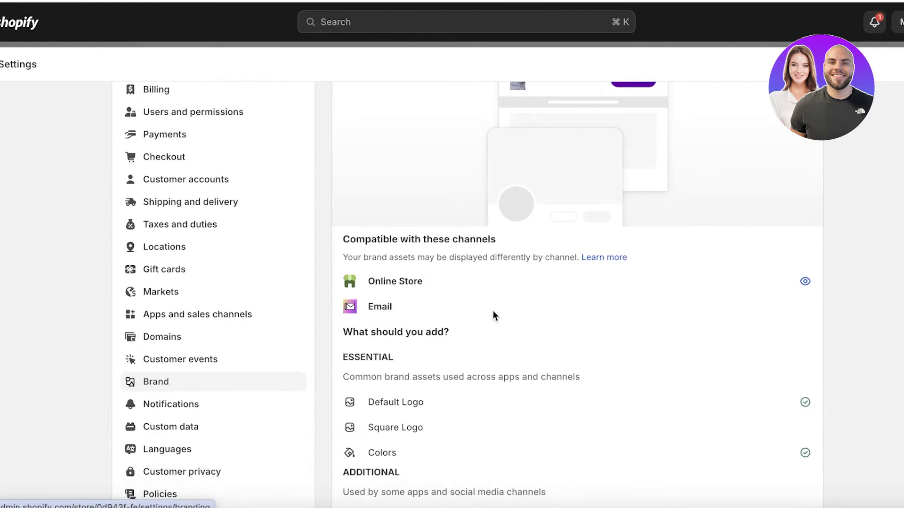
pyautogui.scroll(-3, 494, 315)
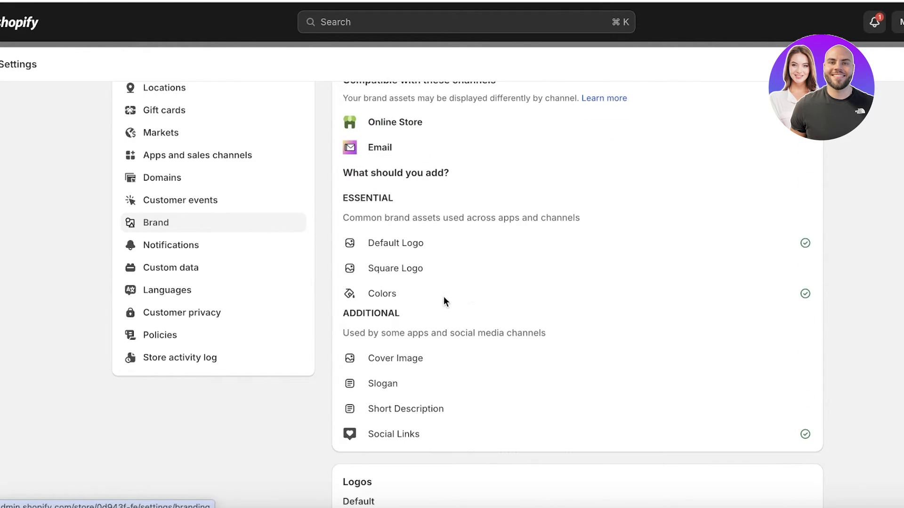
pyautogui.scroll(-6, 438, 294)
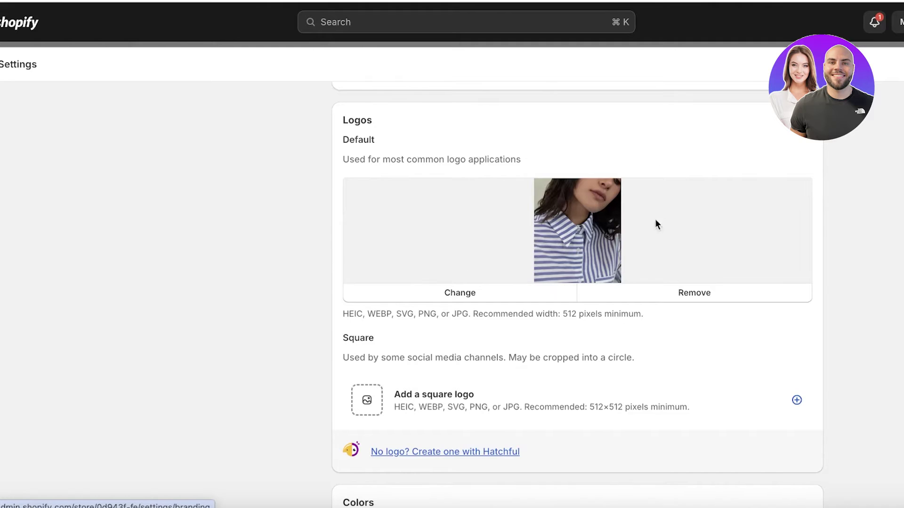
pyautogui.scroll(-1, 540, 216)
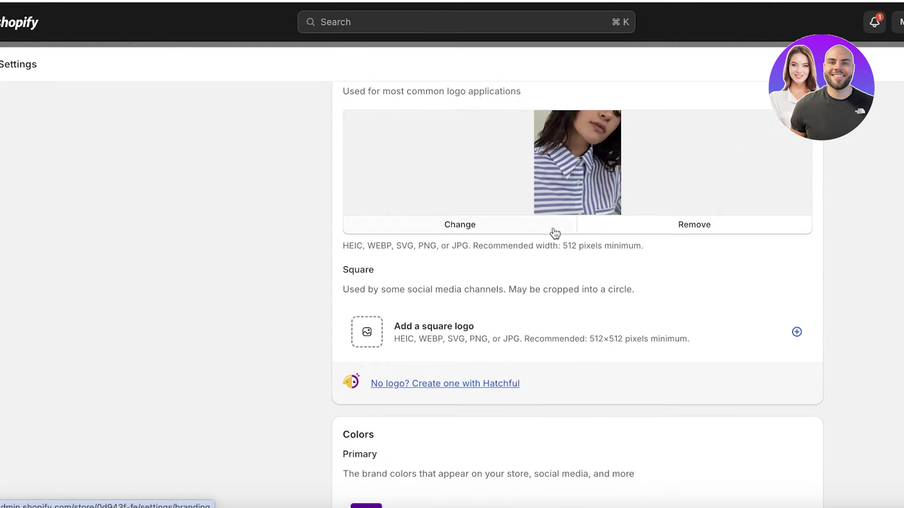
pyautogui.click(657, 229)
# Step: Upload the Pink and Teal florist logo PNG as the new brand logo
pyautogui.scroll(1, 366, 187)
pyautogui.click(365, 185)
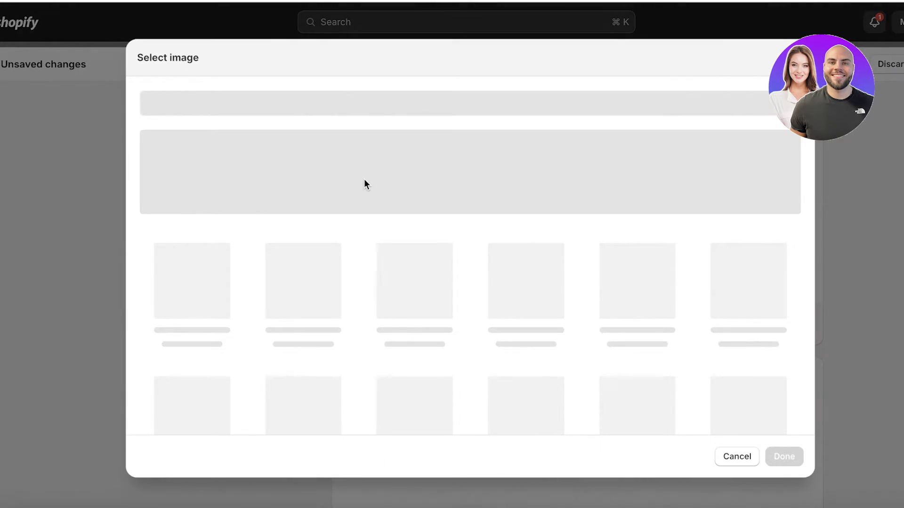
pyautogui.click(575, 166)
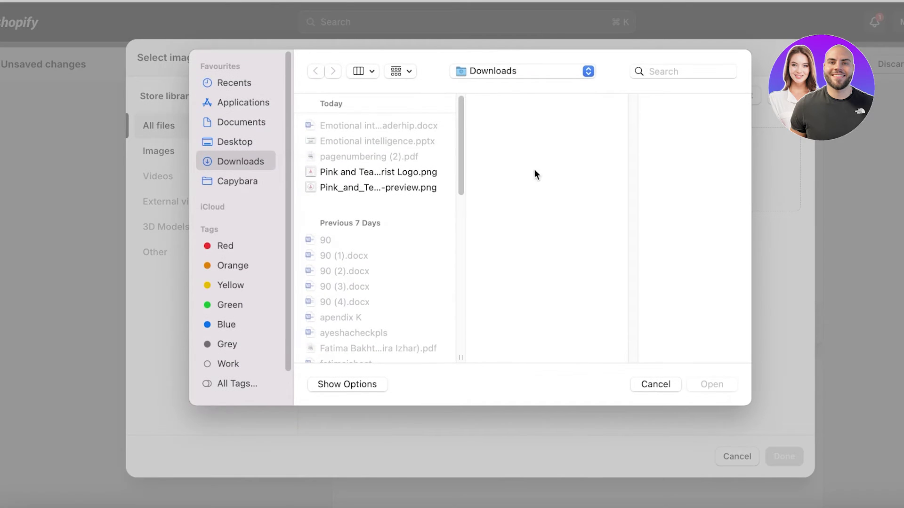
pyautogui.click(327, 184)
pyautogui.click(336, 175)
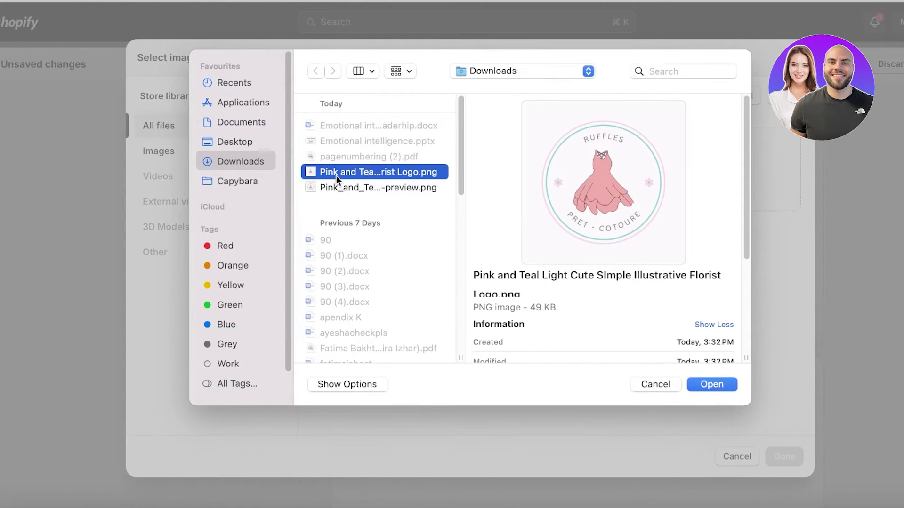
pyautogui.click(734, 388)
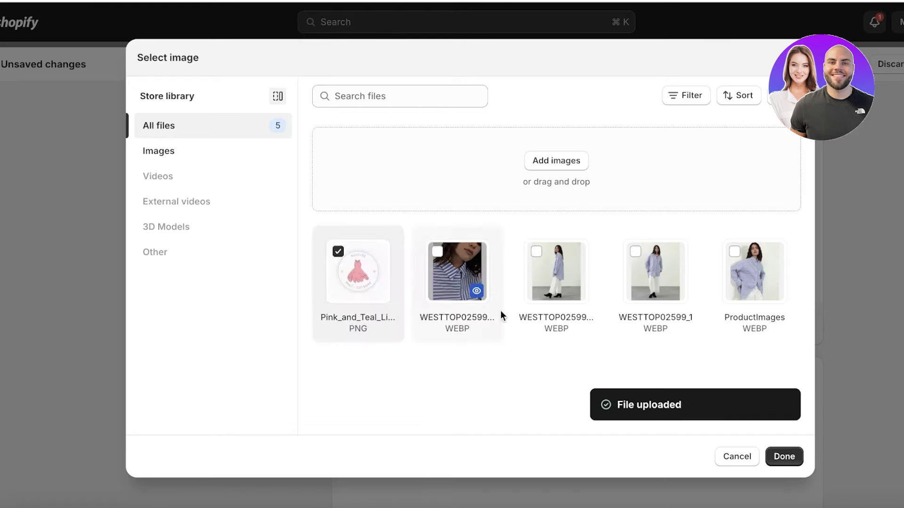
pyautogui.click(789, 456)
pyautogui.scroll(-5, 491, 304)
# Step: Replace the purple primary brand colour with pale pink #fdc8e4
pyautogui.scroll(-3, 489, 308)
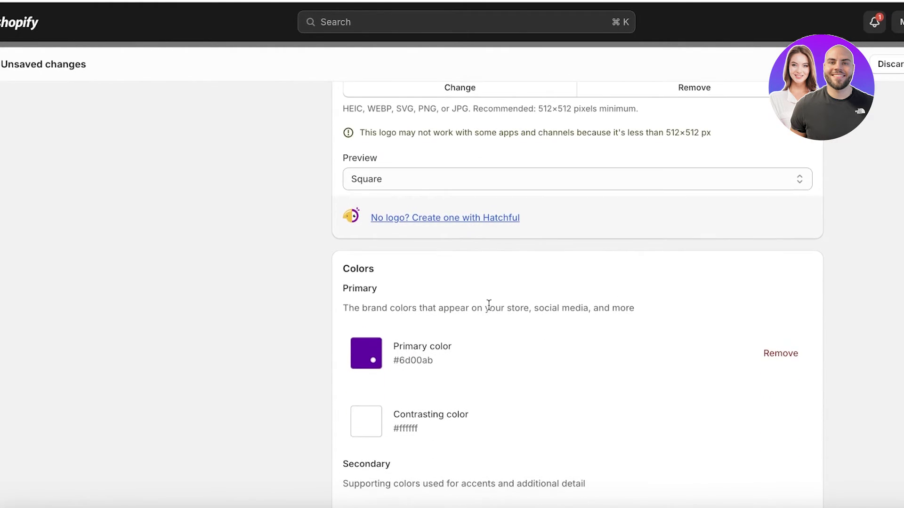
pyautogui.scroll(-1, 520, 275)
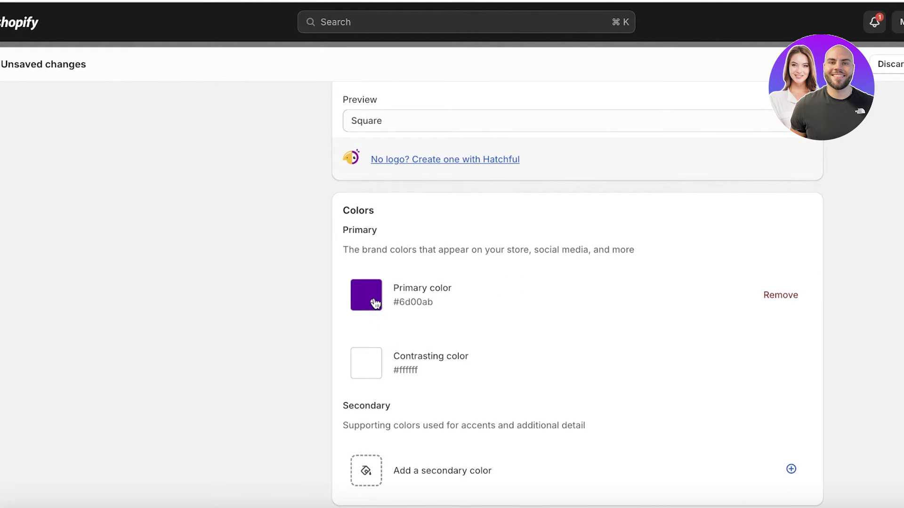
pyautogui.click(779, 296)
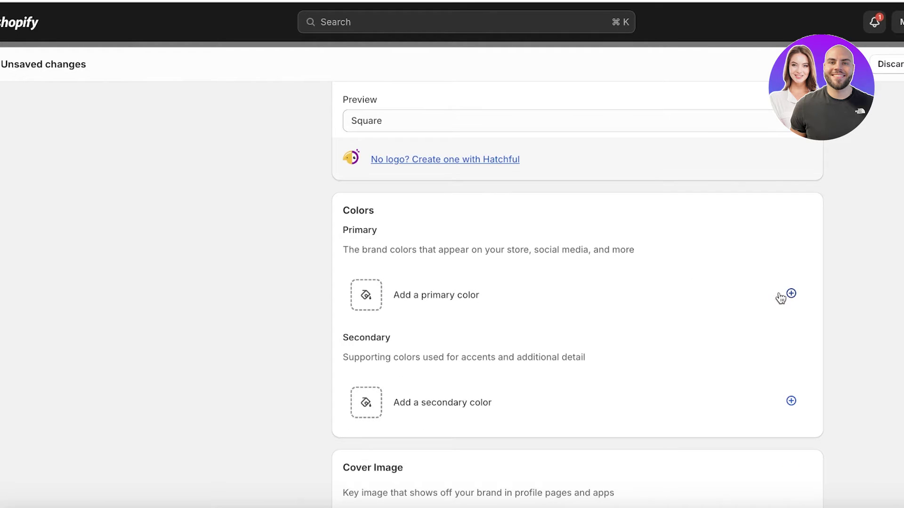
pyautogui.click(397, 309)
pyautogui.click(425, 418)
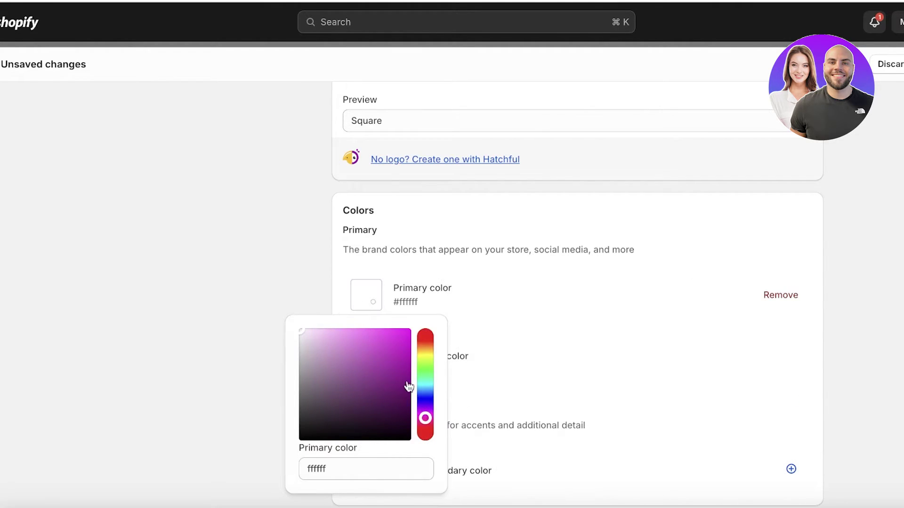
pyautogui.click(425, 423)
pyautogui.moveTo(346, 337); pyautogui.dragTo(323, 334)
pyautogui.moveTo(423, 424); pyautogui.dragTo(421, 428)
pyautogui.click(553, 290)
# Step: Add pale blue #b9e9ff as the secondary brand colour
pyautogui.scroll(-1, 543, 295)
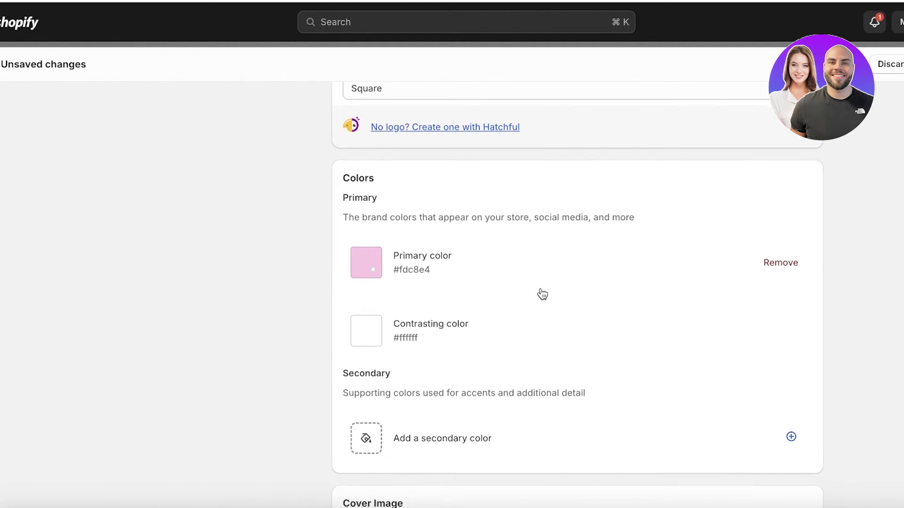
pyautogui.scroll(-3, 542, 295)
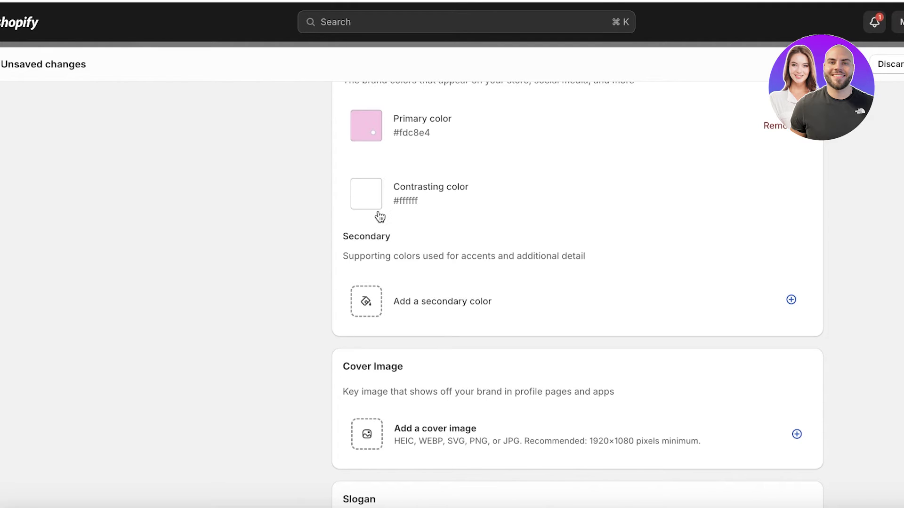
pyautogui.click(368, 302)
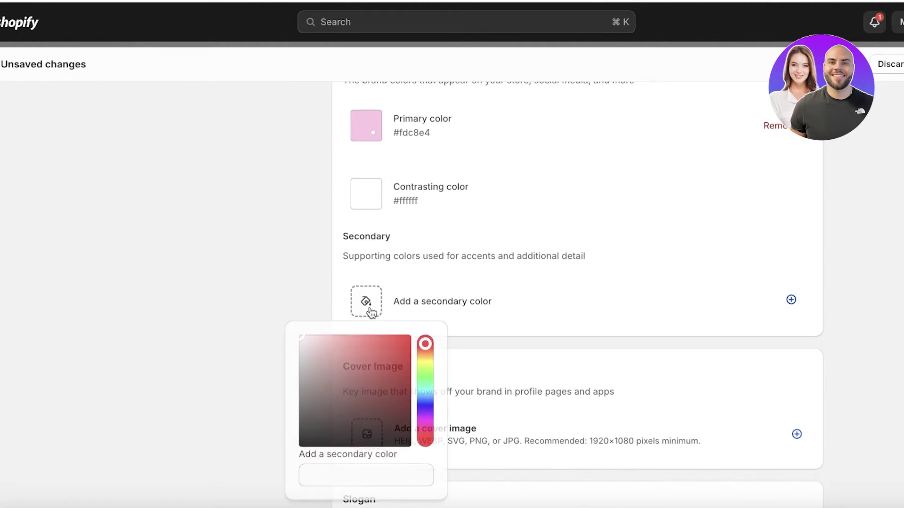
pyautogui.click(425, 398)
pyautogui.click(325, 338)
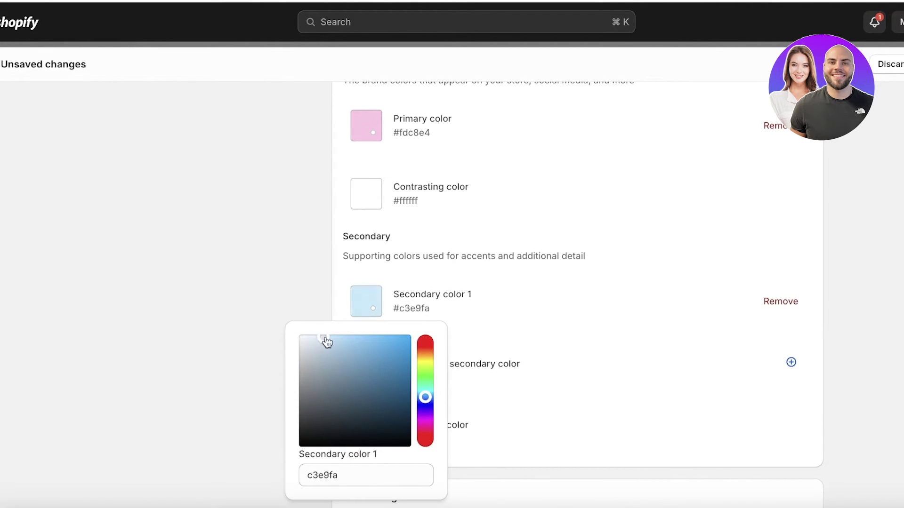
pyautogui.moveTo(328, 342); pyautogui.dragTo(328, 332)
pyautogui.click(479, 298)
pyautogui.scroll(-1, 572, 261)
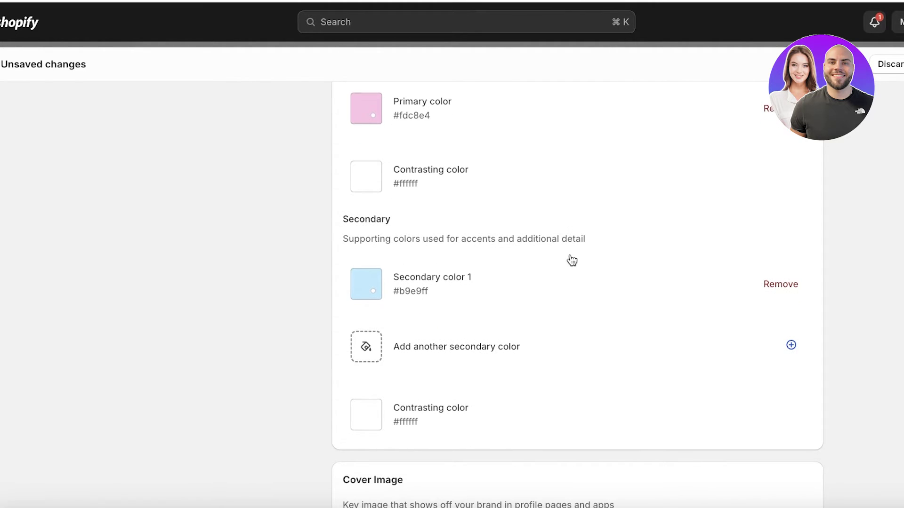
# Step: Review the Brand page settings, then exit Settings back to the store admin
pyautogui.scroll(-2, 392, 362)
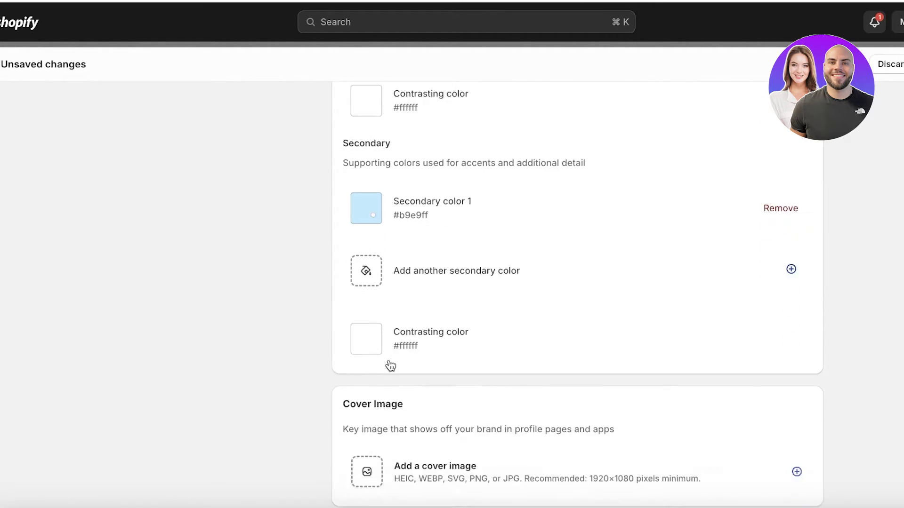
pyautogui.scroll(-2, 363, 306)
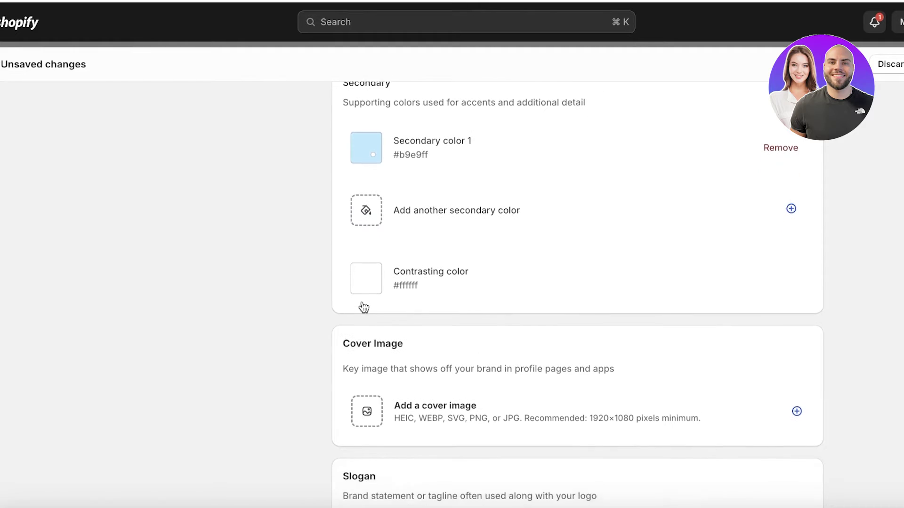
pyautogui.scroll(-2, 354, 285)
pyautogui.scroll(-7, 354, 290)
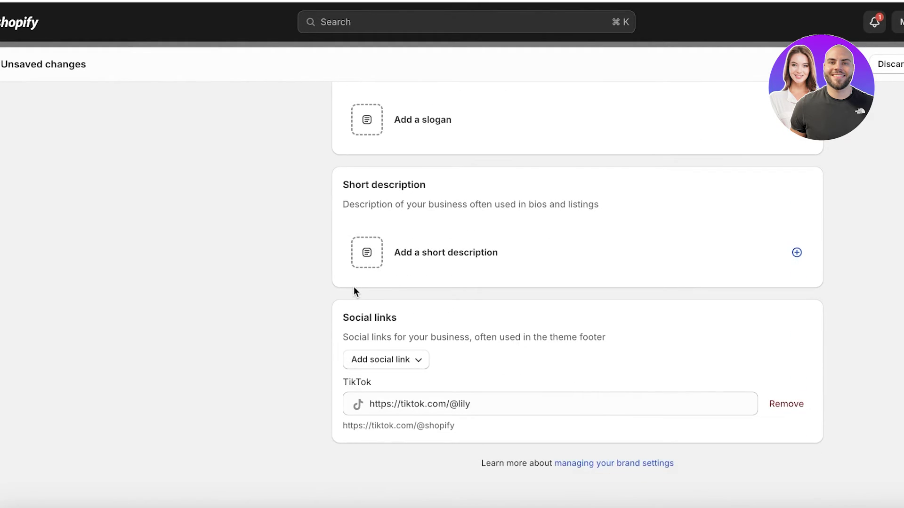
pyautogui.scroll(4, 355, 292)
pyautogui.scroll(-5, 354, 295)
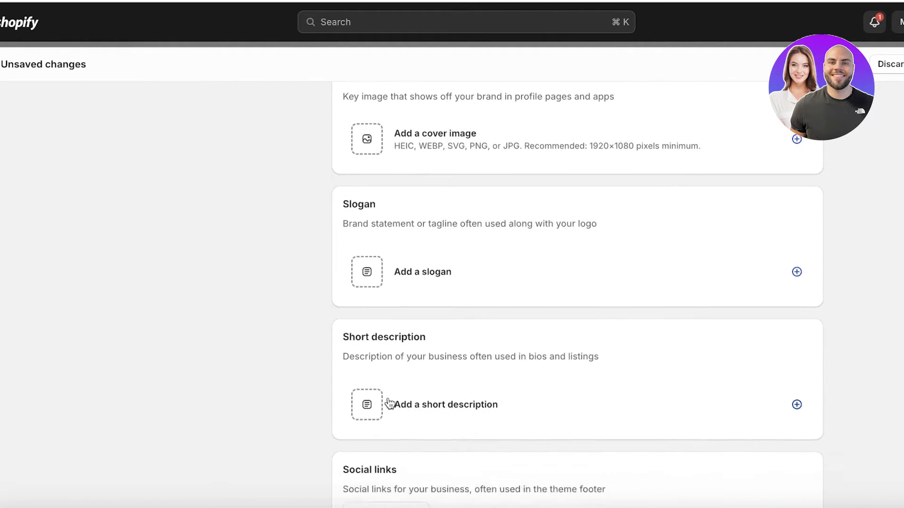
pyautogui.scroll(10, 565, 256)
pyautogui.scroll(10, 565, 256)
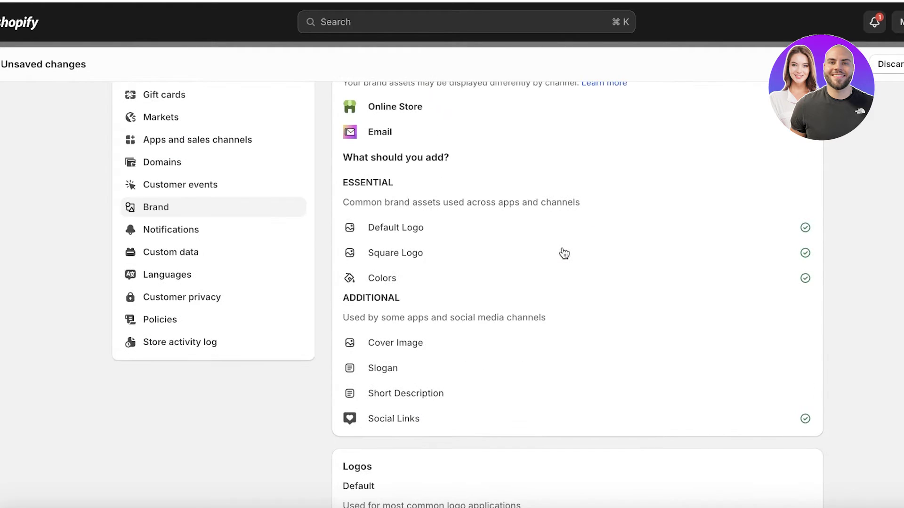
pyautogui.scroll(-3, 603, 188)
pyautogui.scroll(-1, 602, 193)
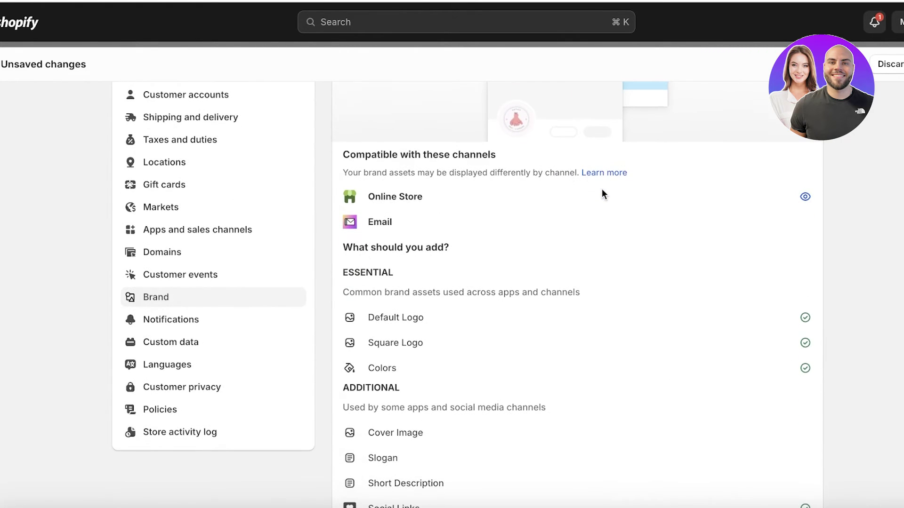
pyautogui.scroll(3, 546, 226)
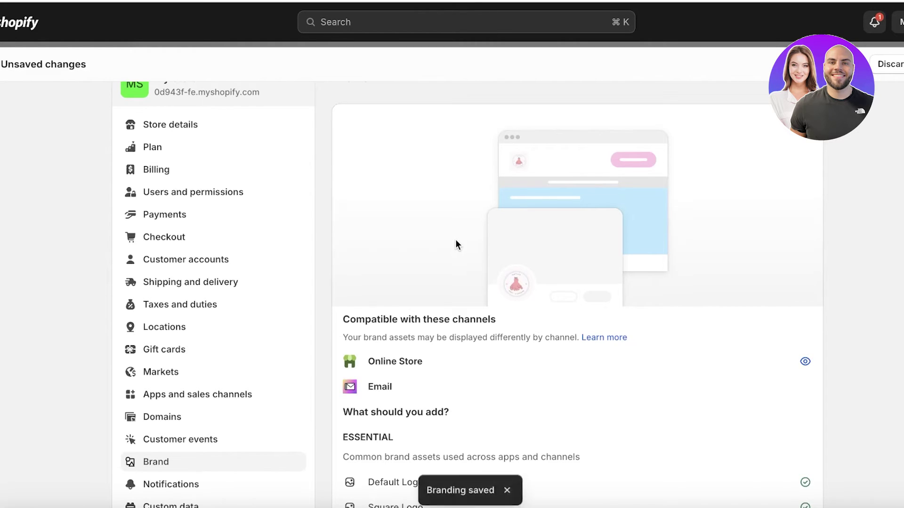
pyautogui.scroll(-2, 401, 272)
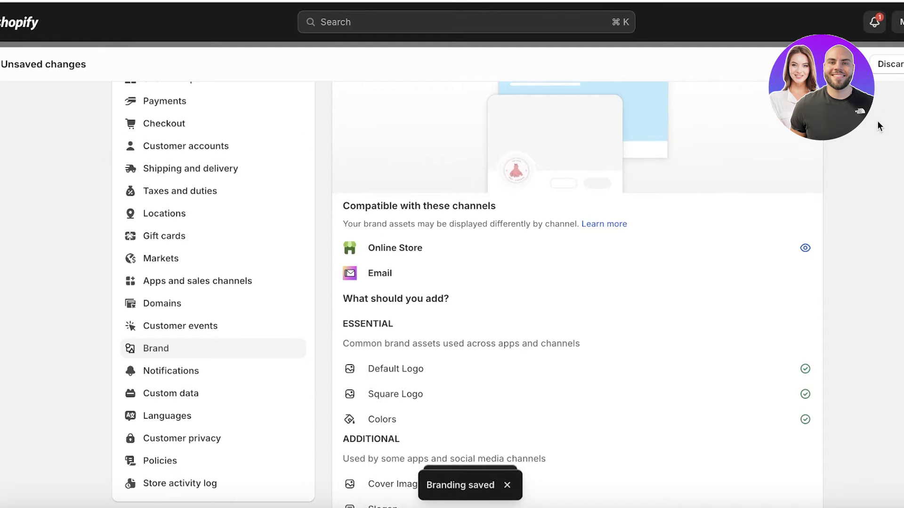
pyautogui.scroll(3, 60, 109)
pyautogui.scroll(-4, 659, 186)
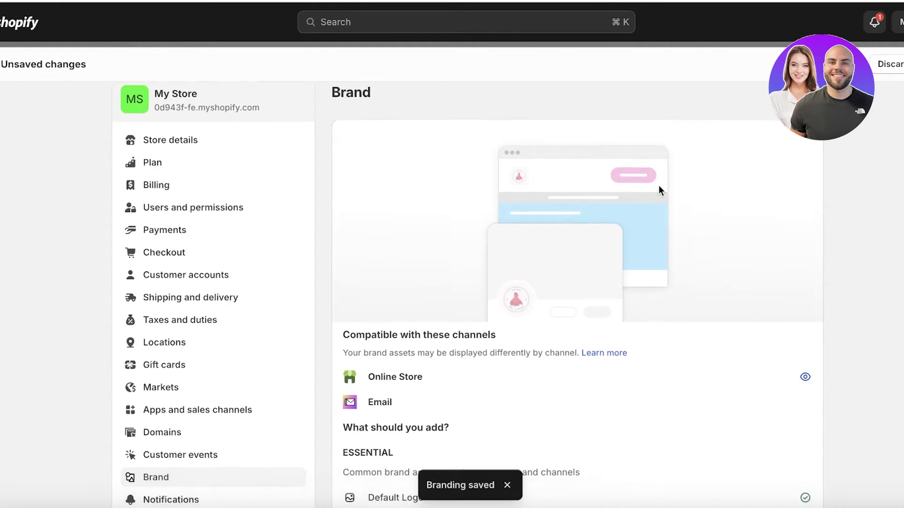
pyautogui.scroll(3, 203, 334)
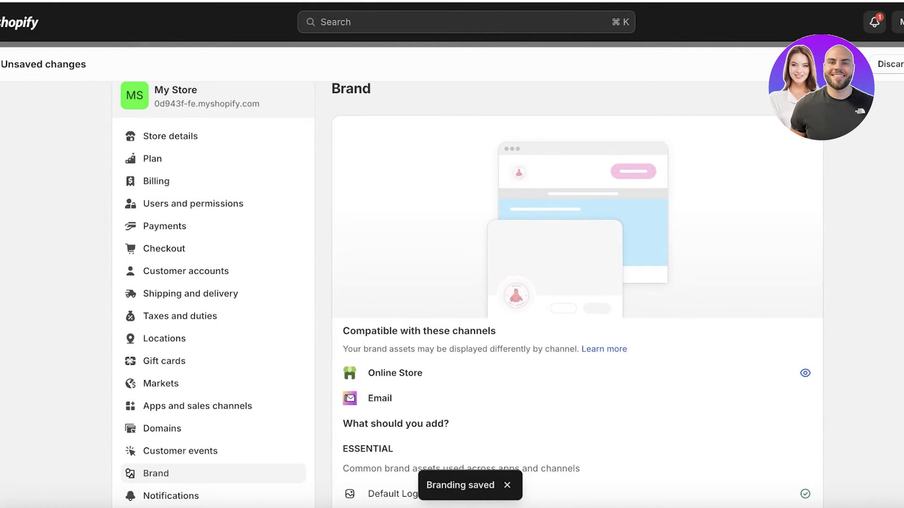
pyautogui.press('Escape')
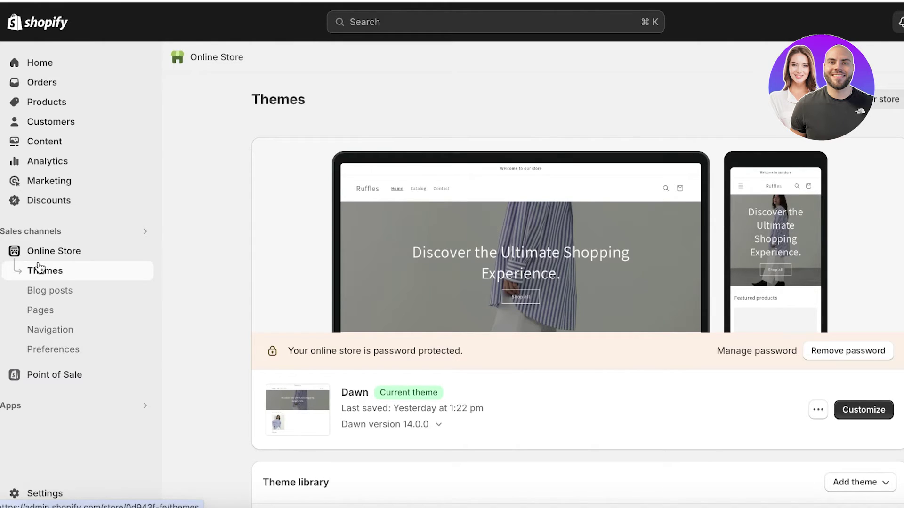
# Step: Customize the Dawn theme and switch the editor to the Checkout and new customer accounts page
pyautogui.click(70, 63)
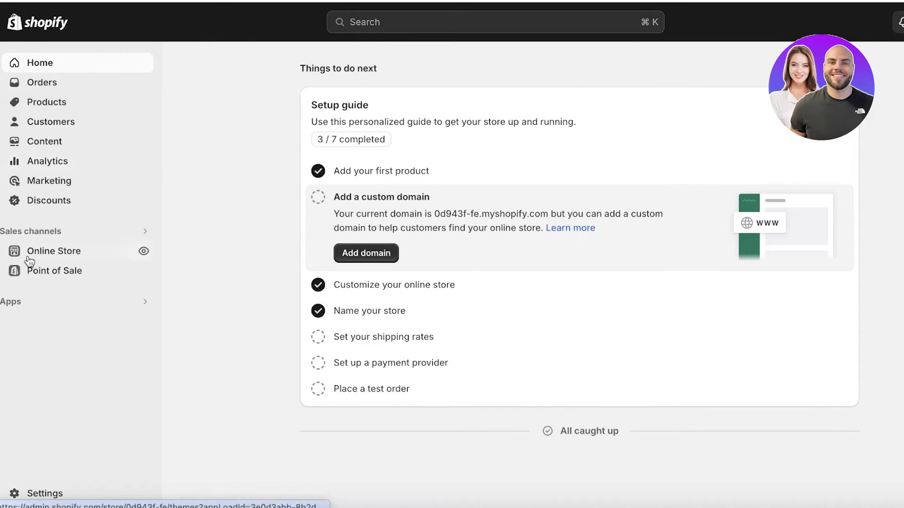
pyautogui.click(58, 253)
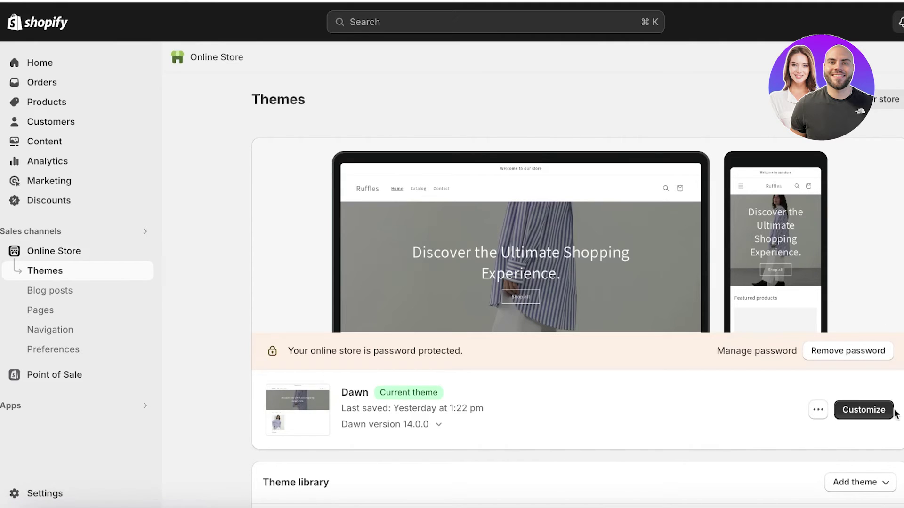
pyautogui.click(886, 414)
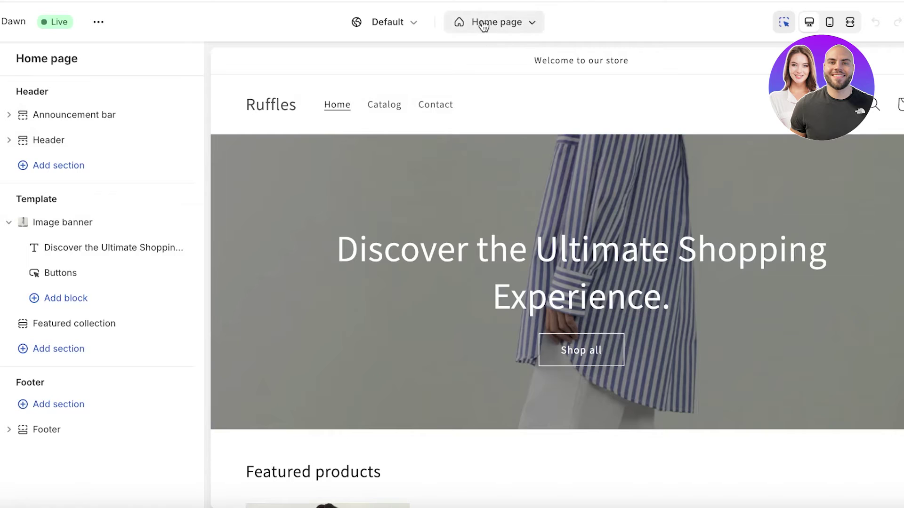
pyautogui.click(484, 27)
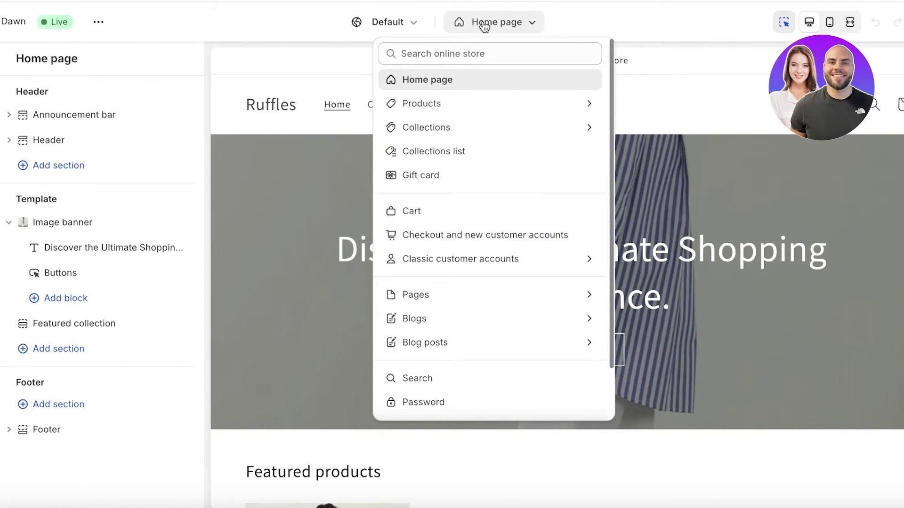
pyautogui.scroll(-2, 468, 184)
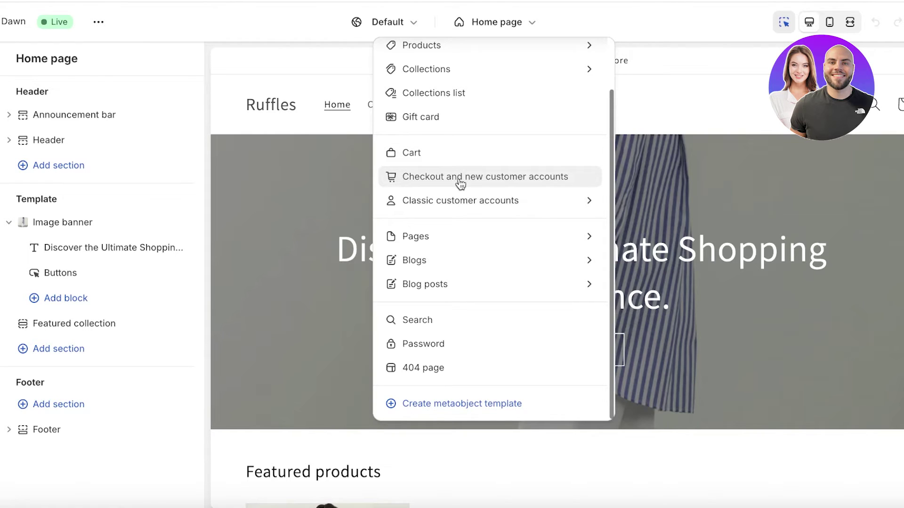
pyautogui.click(460, 181)
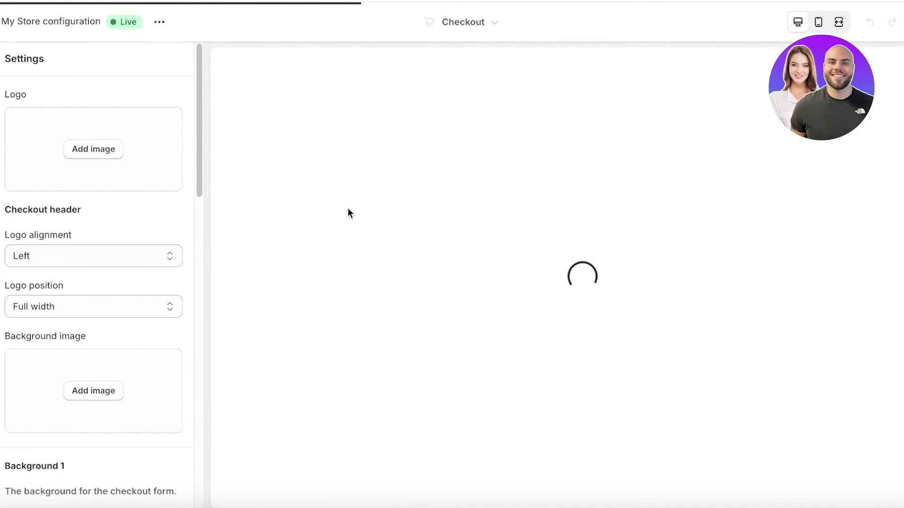
# Step: Set the checkout logo to the Pink_and_Teal dress logo image
pyautogui.scroll(-4, 740, 107)
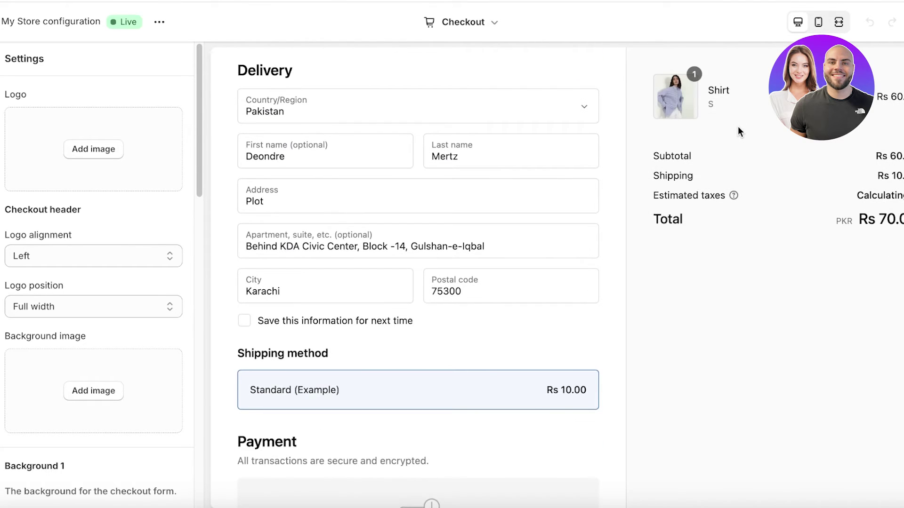
pyautogui.scroll(-5, 736, 139)
pyautogui.scroll(10, 646, 88)
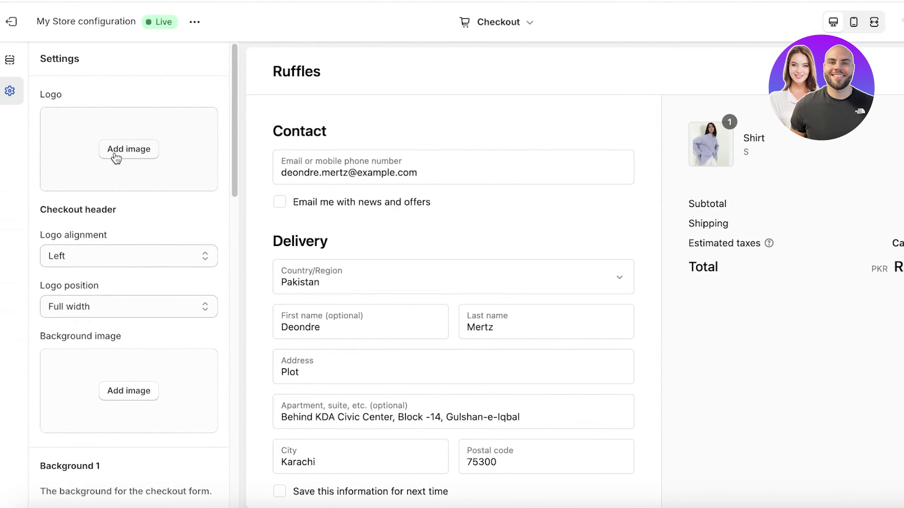
pyautogui.click(128, 149)
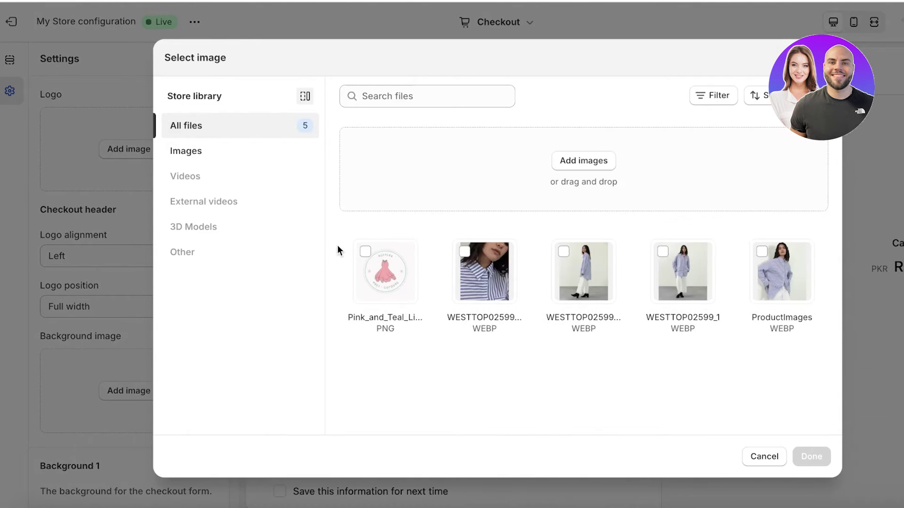
pyautogui.click(385, 272)
pyautogui.click(812, 457)
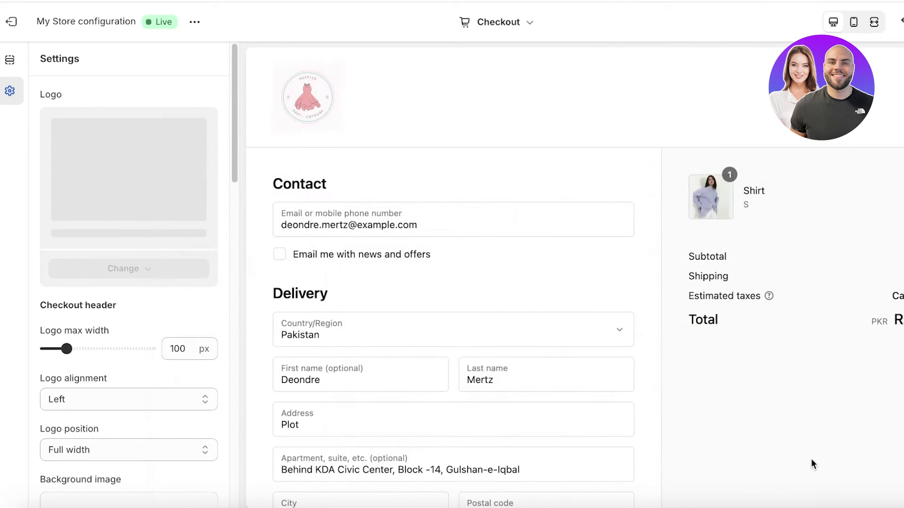
# Step: Centre the checkout logo in the header, keeping logo position at Full width
pyautogui.scroll(-3, 154, 270)
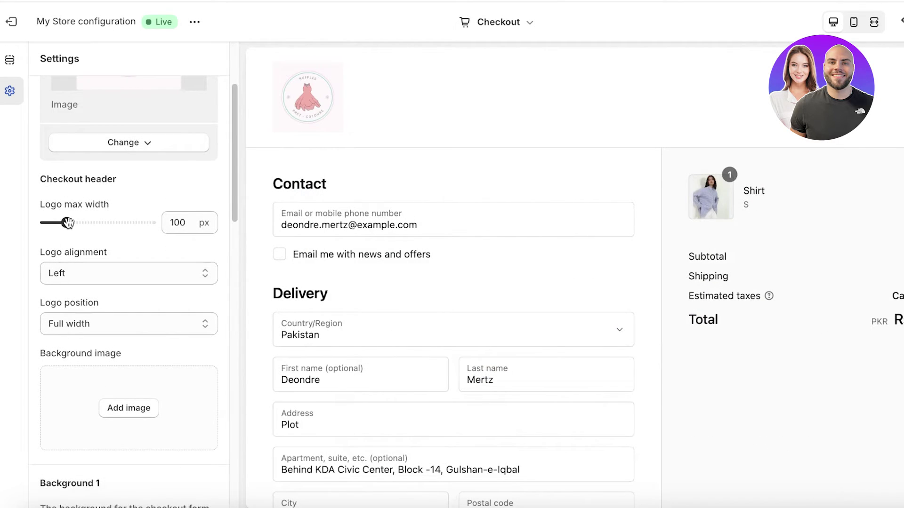
pyautogui.scroll(-1, 69, 223)
pyautogui.click(80, 238)
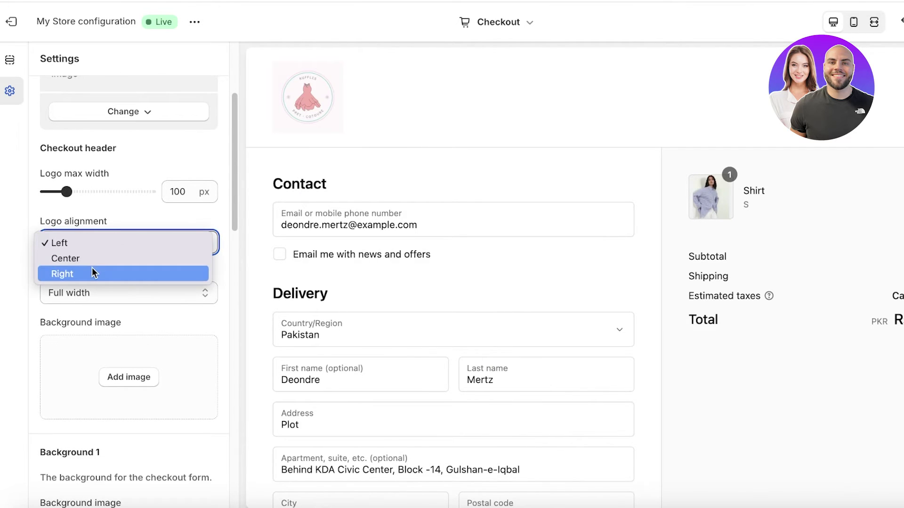
pyautogui.click(92, 267)
pyautogui.click(98, 242)
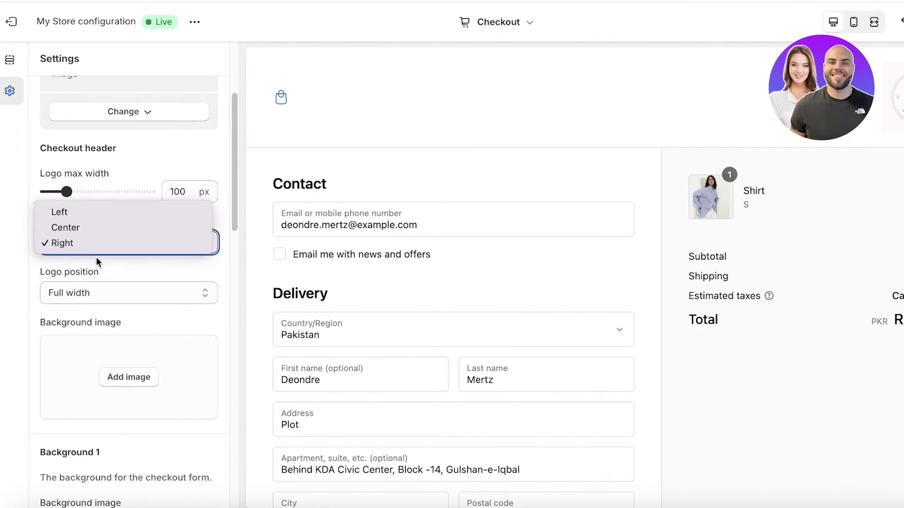
pyautogui.click(100, 226)
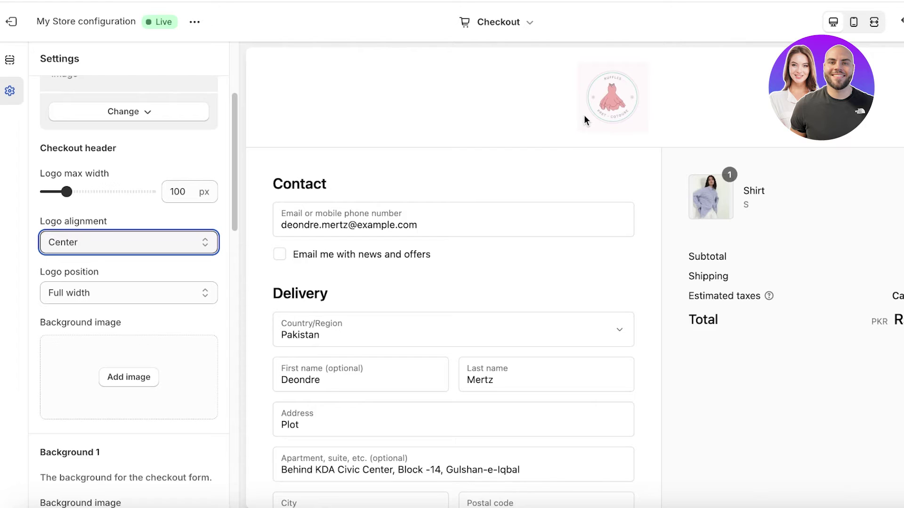
pyautogui.click(151, 287)
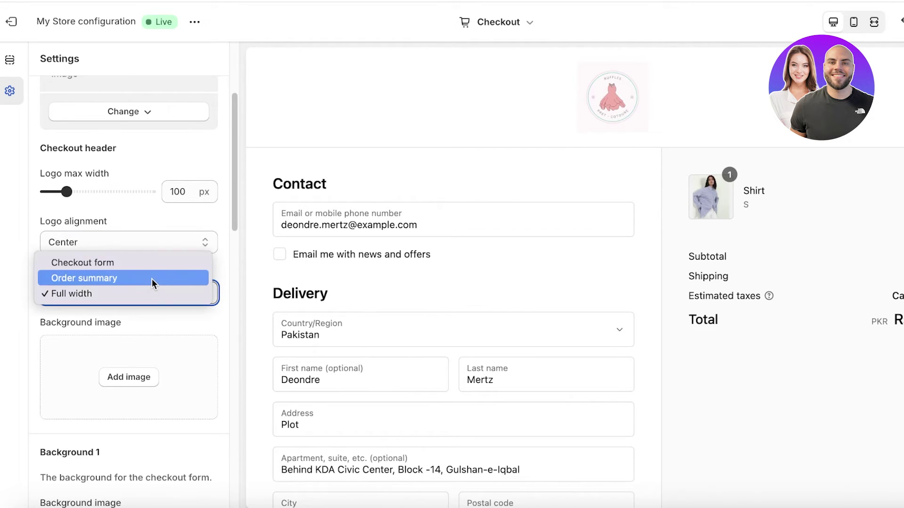
pyautogui.click(159, 226)
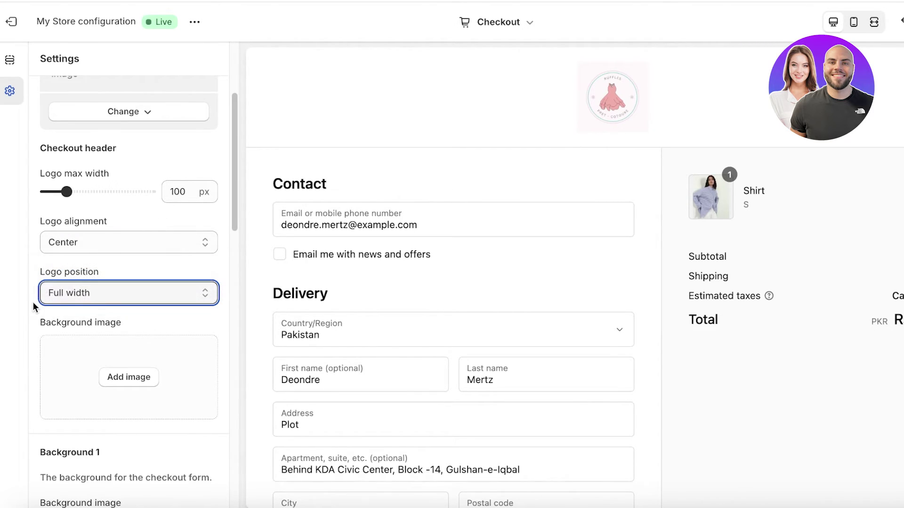
pyautogui.scroll(-2, 44, 304)
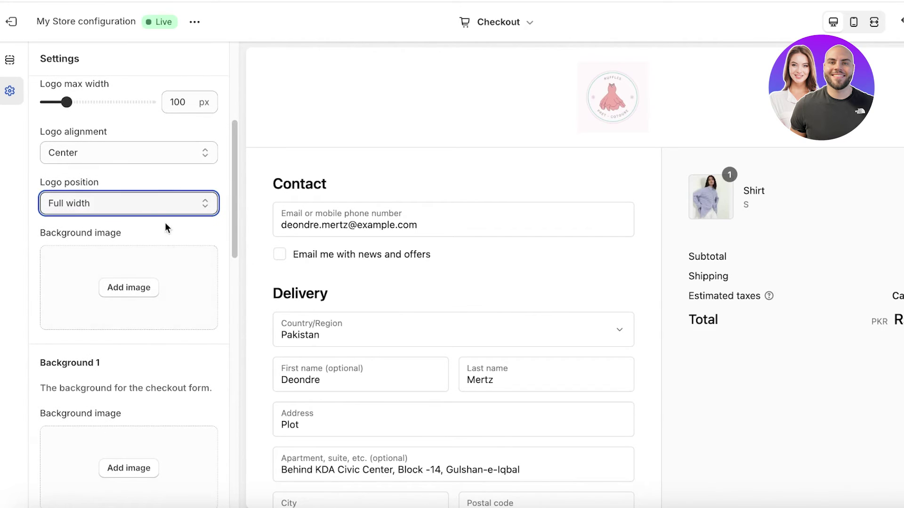
pyautogui.click(141, 296)
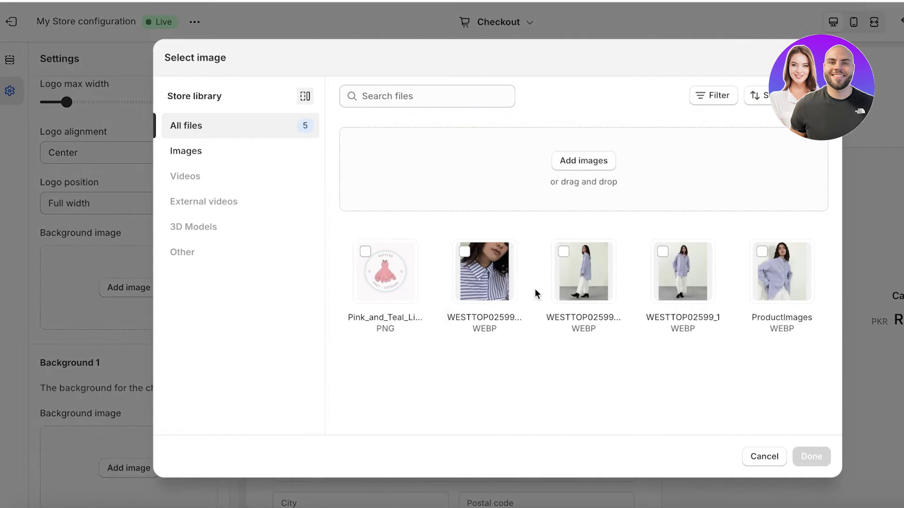
pyautogui.click(683, 272)
pyautogui.click(795, 456)
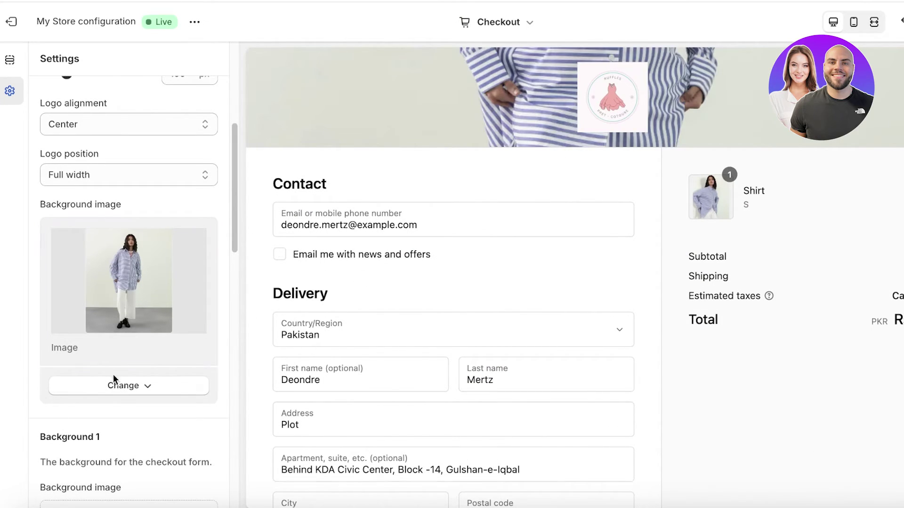
pyautogui.click(120, 385)
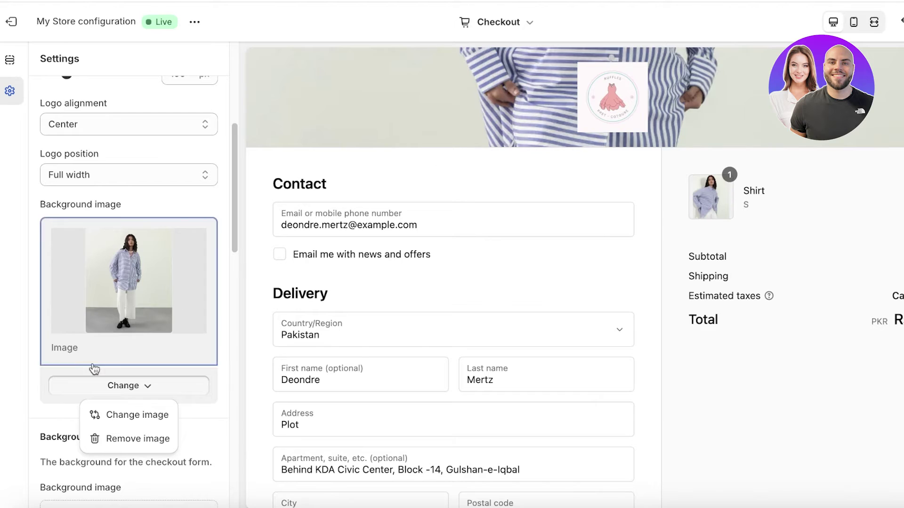
pyautogui.click(95, 438)
pyautogui.scroll(-2, 106, 330)
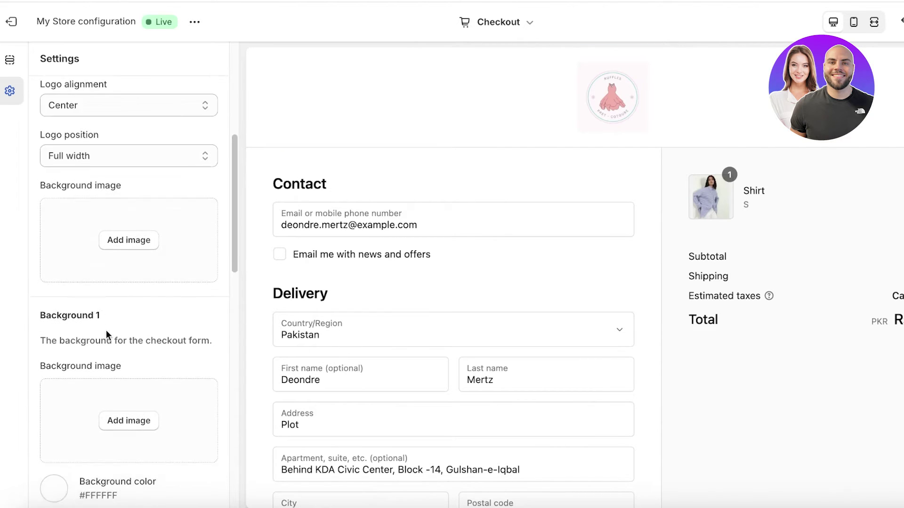
pyautogui.scroll(-4, 106, 329)
pyautogui.click(128, 227)
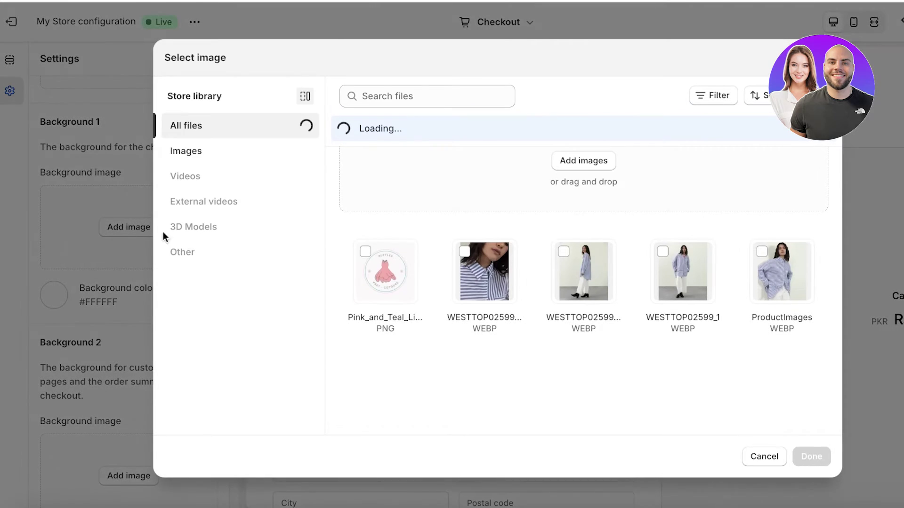
pyautogui.click(471, 282)
pyautogui.click(821, 460)
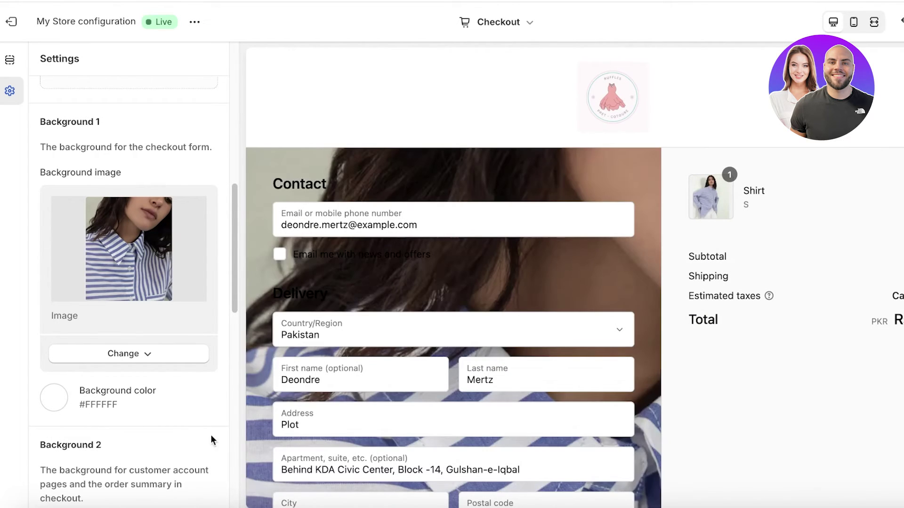
pyautogui.scroll(-6, 345, 370)
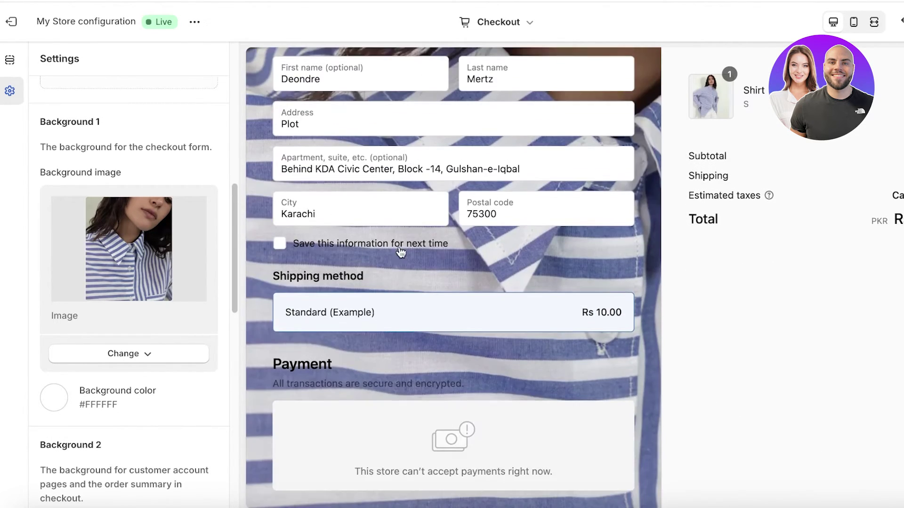
pyautogui.scroll(-6, 451, 224)
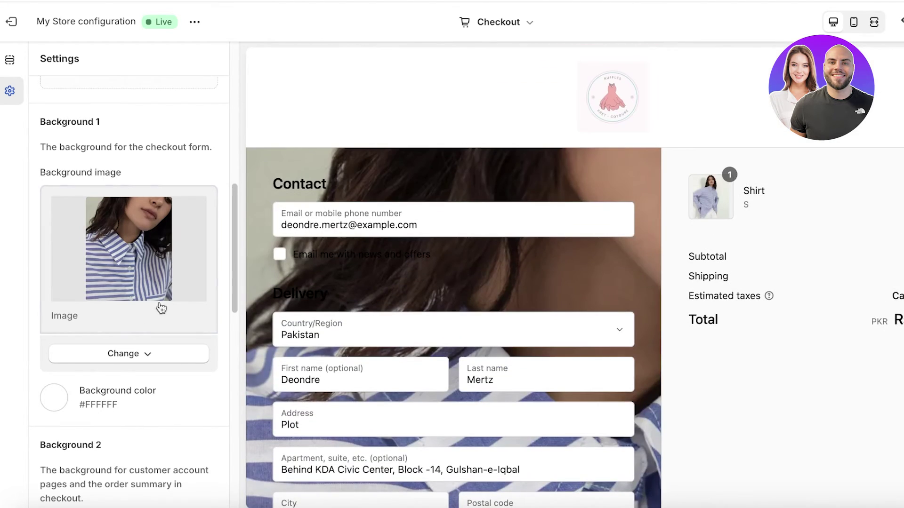
pyautogui.click(123, 353)
pyautogui.click(114, 408)
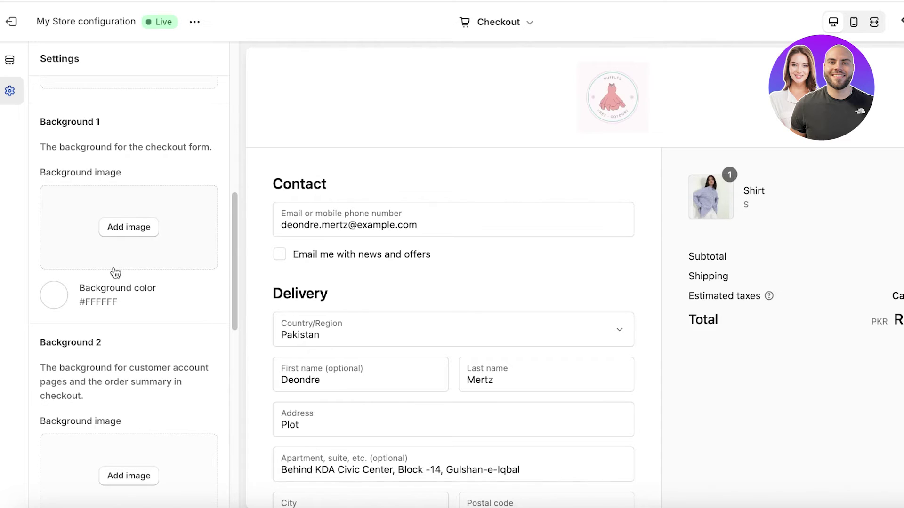
pyautogui.scroll(-1, 115, 273)
pyautogui.scroll(-1, 328, 169)
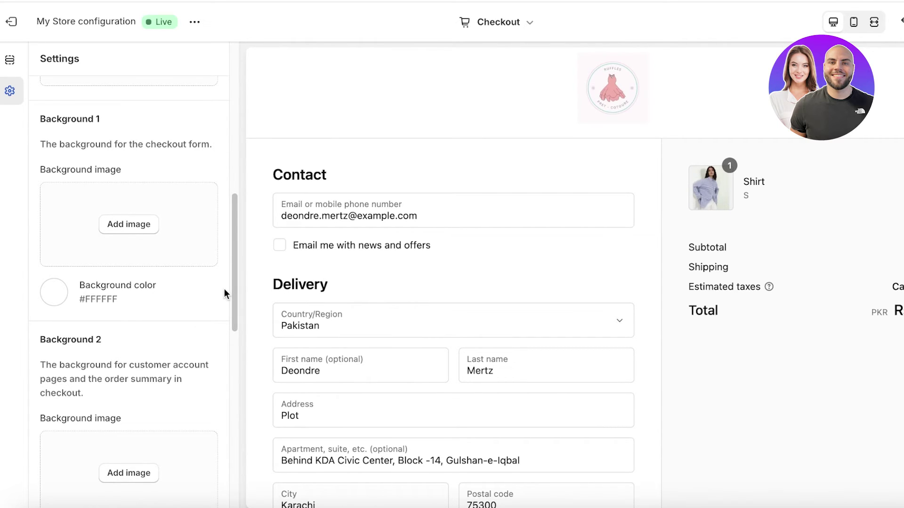
# Step: Set the Background 1 colour to pale pink #FFE5F1 to tint the checkout form
pyautogui.click(54, 299)
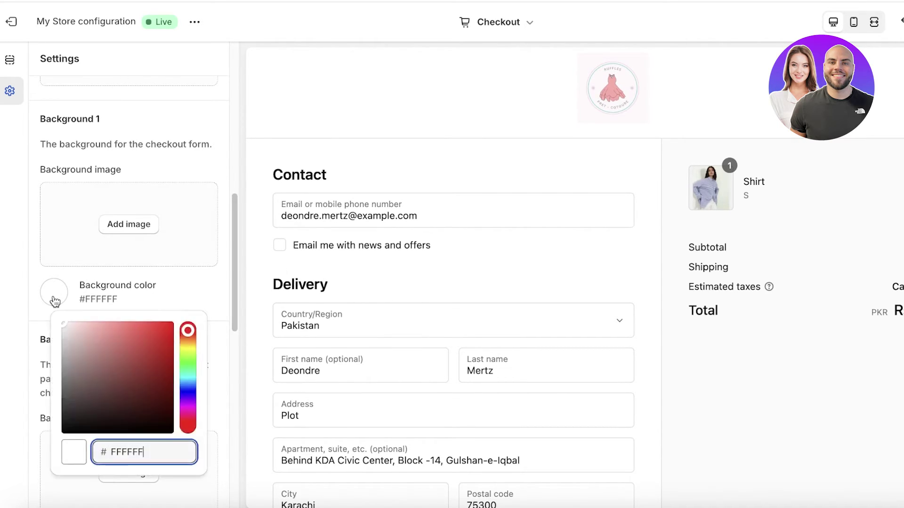
pyautogui.moveTo(131, 404); pyautogui.dragTo(87, 341)
pyautogui.moveTo(187, 414); pyautogui.dragTo(188, 421)
pyautogui.moveTo(105, 358); pyautogui.dragTo(73, 320)
pyautogui.scroll(-5, 646, 230)
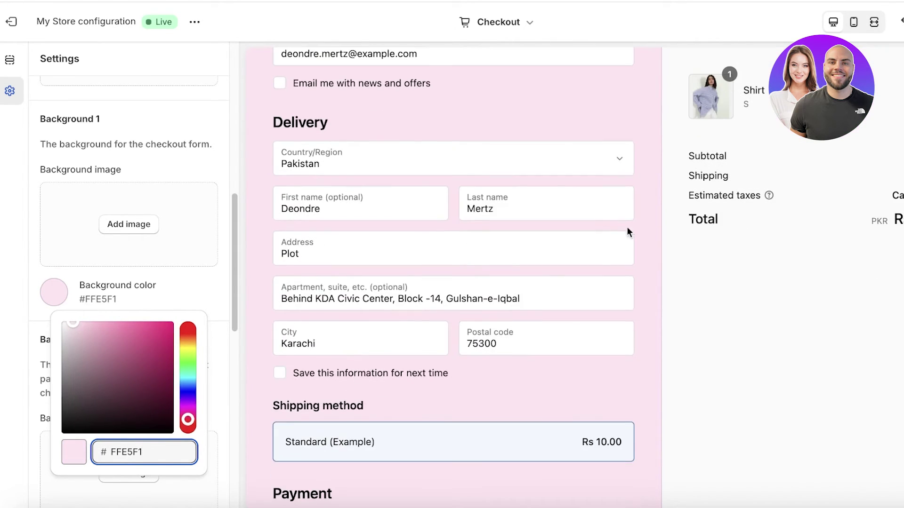
pyautogui.scroll(3, 762, 282)
pyautogui.scroll(-5, 533, 283)
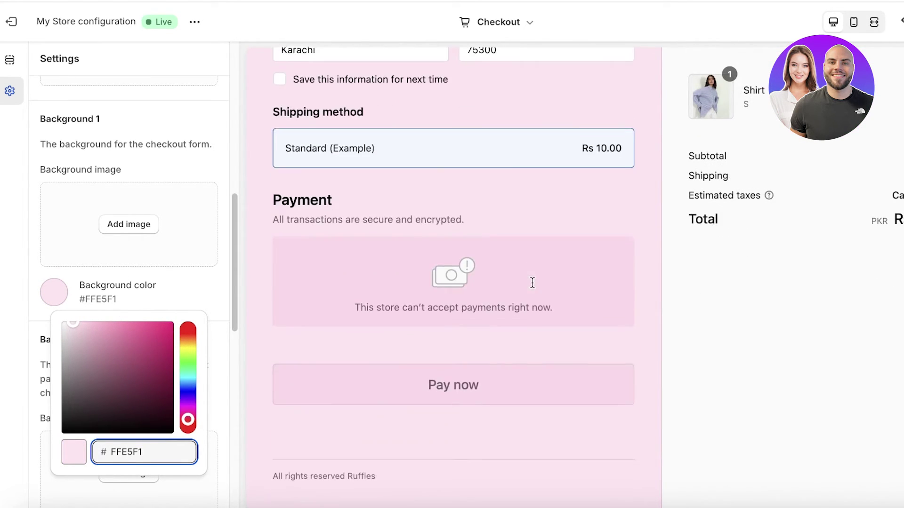
pyautogui.scroll(6, 537, 285)
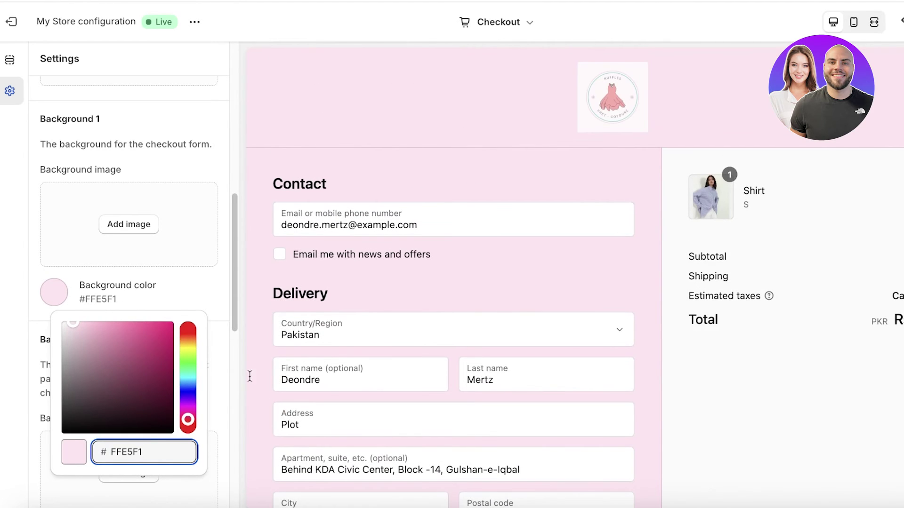
pyautogui.scroll(-3, 167, 282)
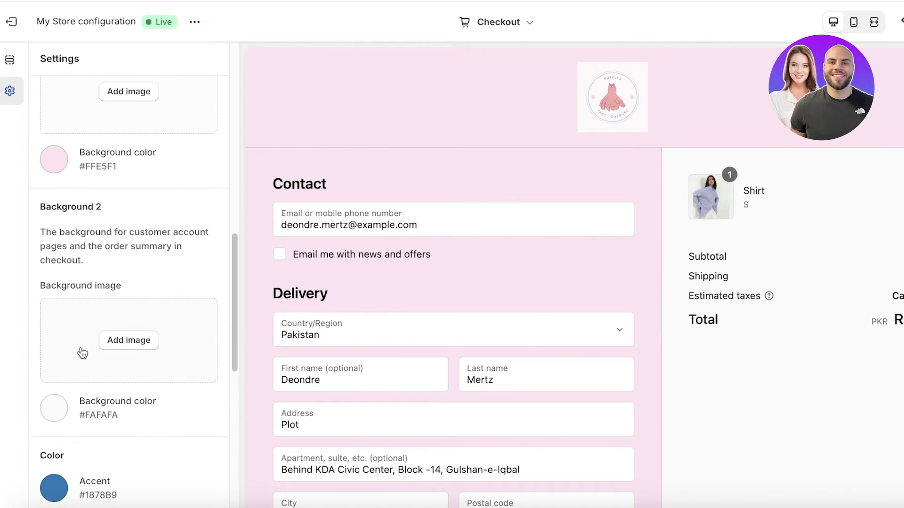
# Step: Change the Background 2 colour to pale blue #E1F0F9 to tint the order summary
pyautogui.click(54, 410)
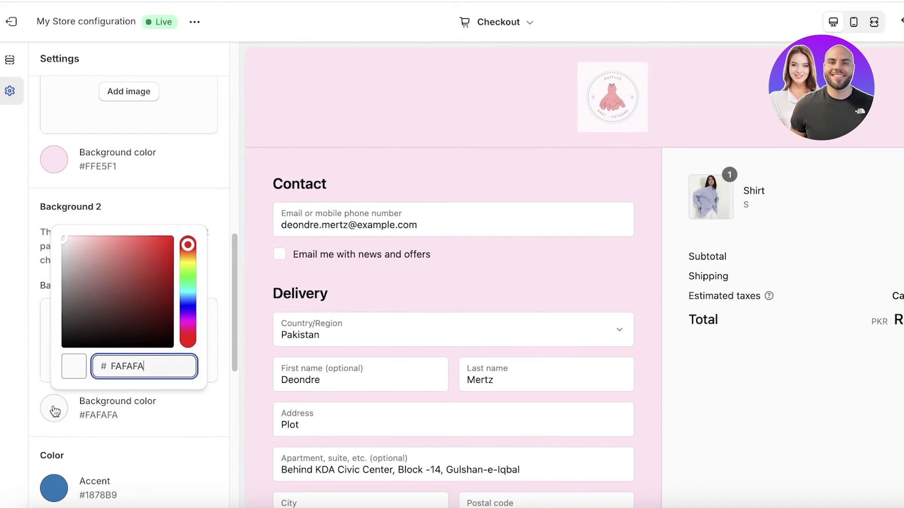
pyautogui.click(187, 298)
pyautogui.click(78, 239)
pyautogui.moveTo(78, 240); pyautogui.dragTo(73, 239)
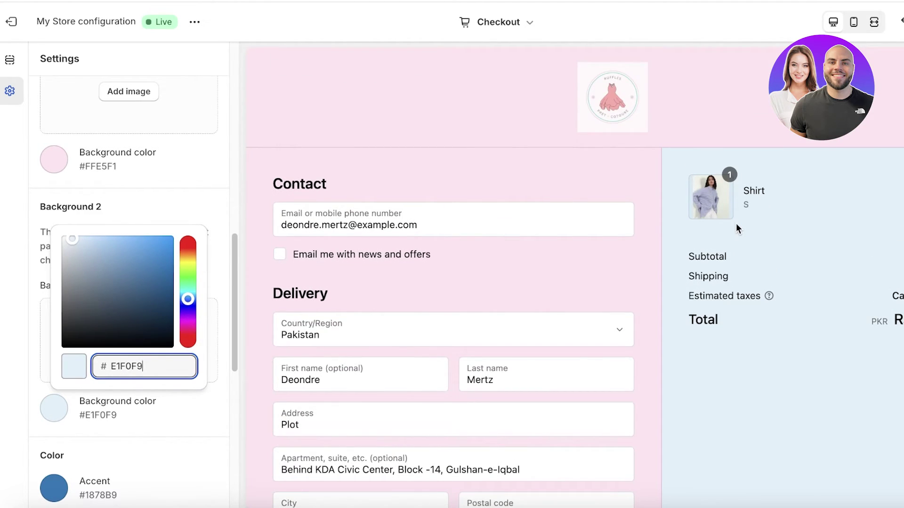
pyautogui.click(160, 206)
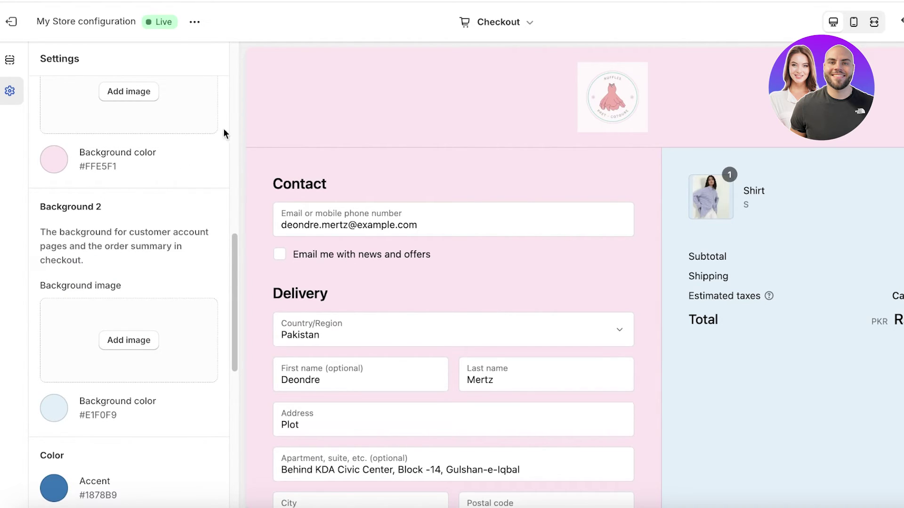
pyautogui.scroll(-4, 84, 296)
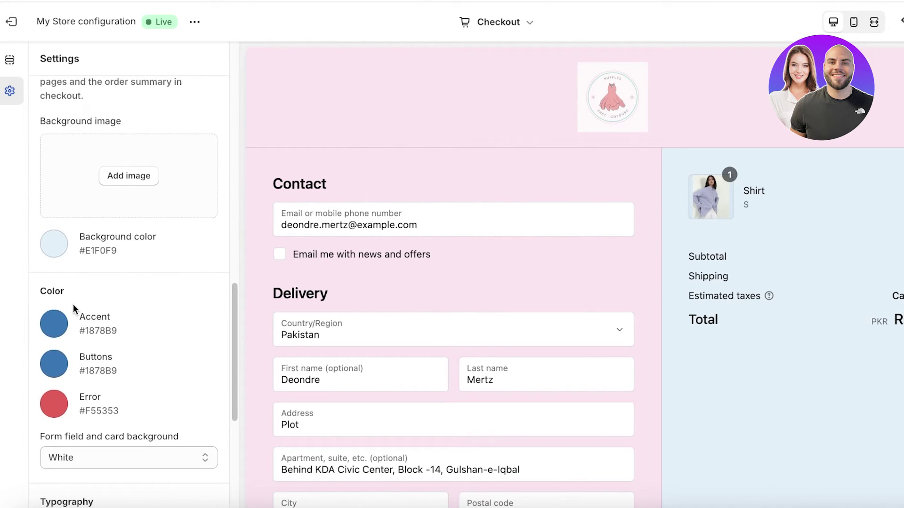
pyautogui.scroll(-3, 72, 306)
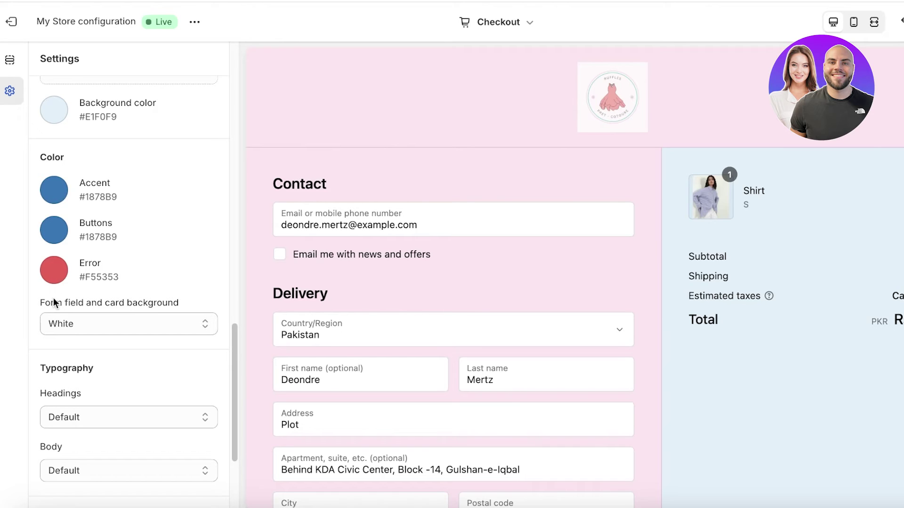
# Step: Try Alegreya Sans and Archivo Narrow for the headings, then settle on Azbuka
pyautogui.scroll(-4, 66, 235)
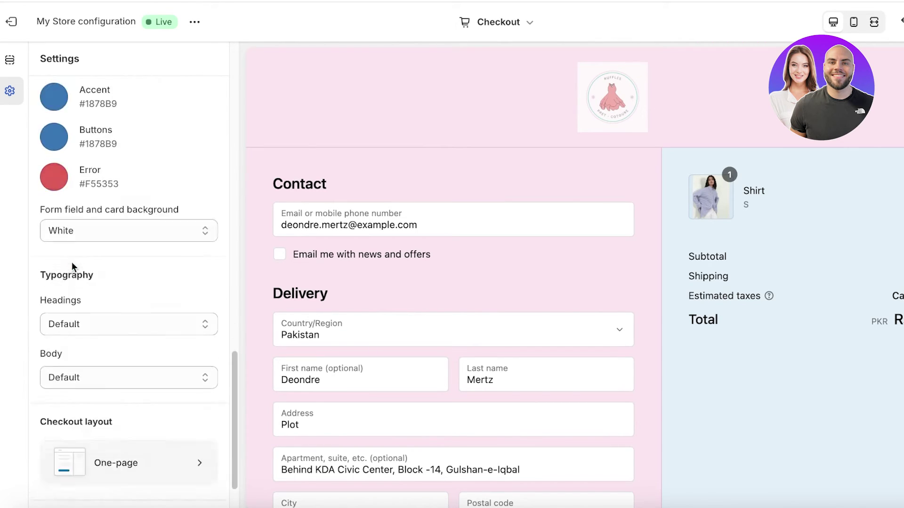
pyautogui.scroll(-3, 300, 260)
pyautogui.scroll(3, 76, 244)
pyautogui.scroll(1, 77, 244)
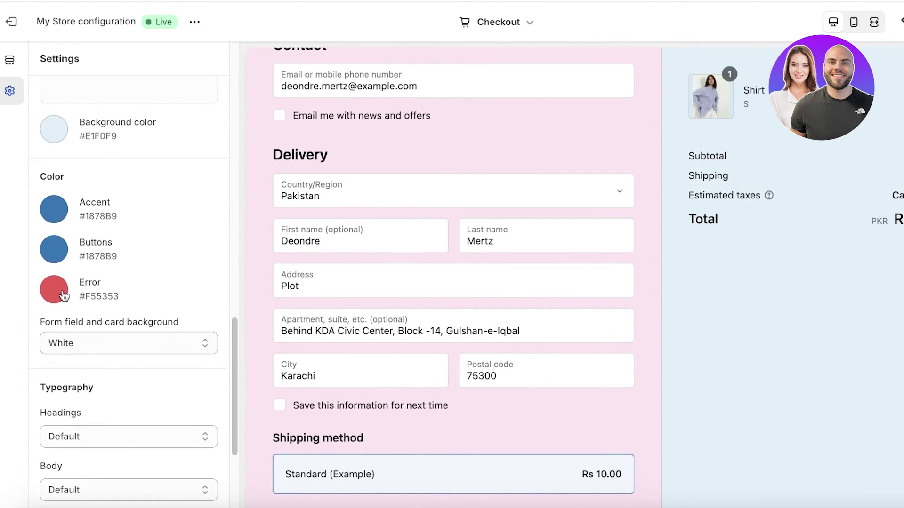
pyautogui.scroll(-3, 77, 366)
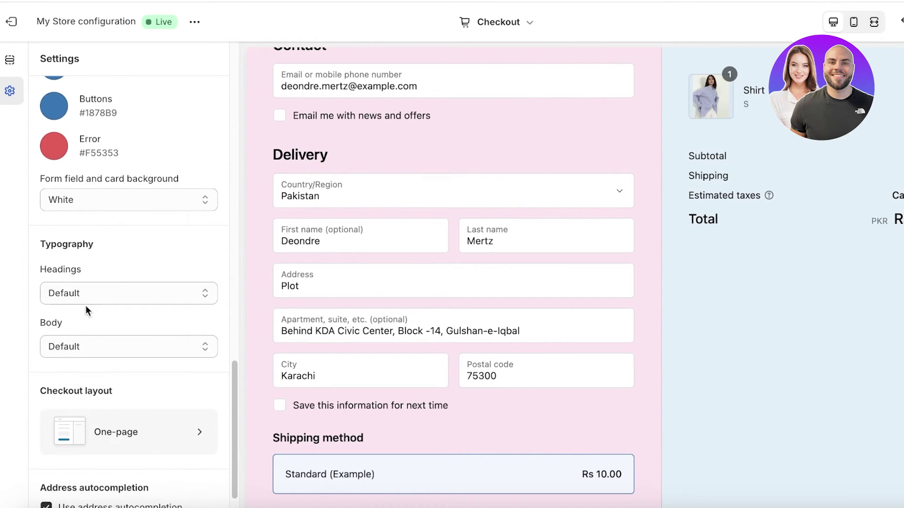
pyautogui.click(86, 299)
pyautogui.click(95, 398)
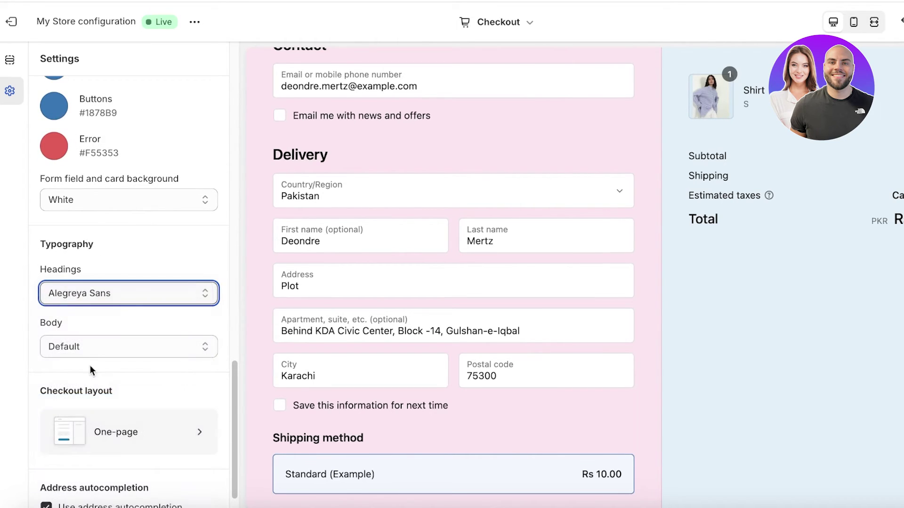
pyautogui.click(93, 291)
pyautogui.click(100, 413)
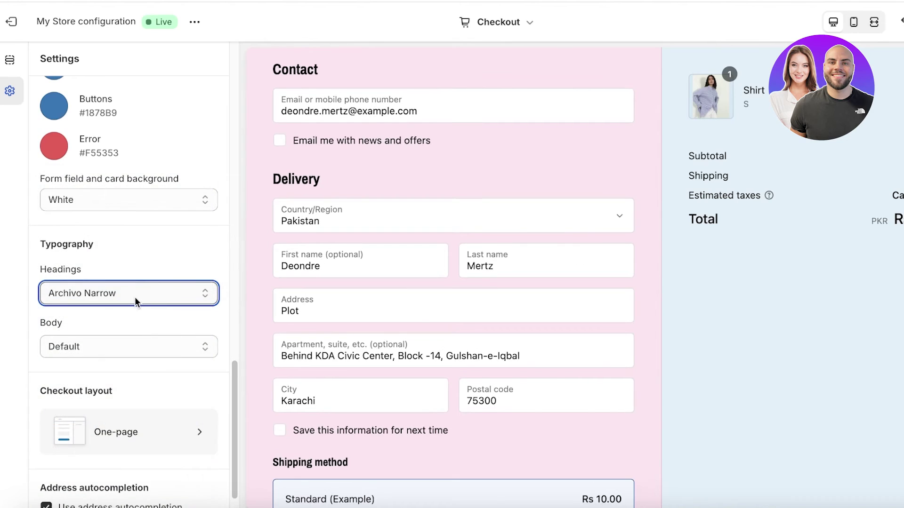
pyautogui.click(133, 298)
pyautogui.click(83, 436)
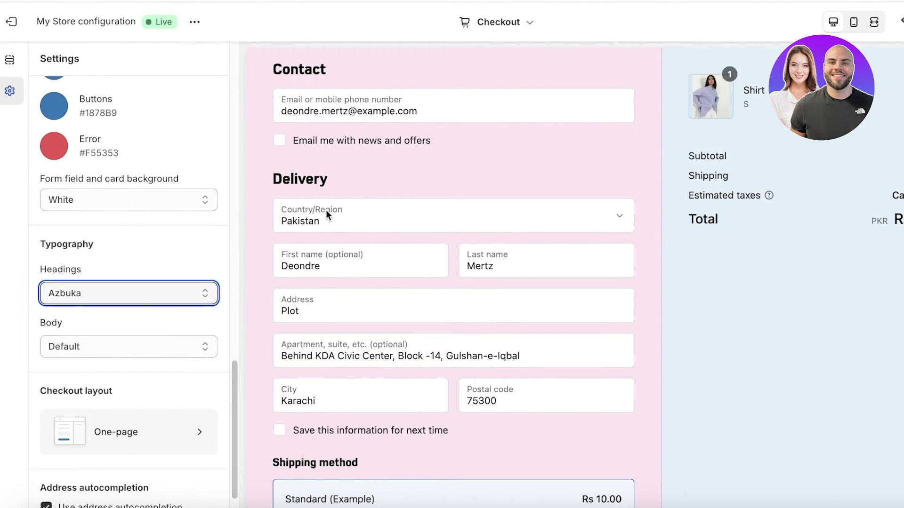
pyautogui.scroll(3, 882, 110)
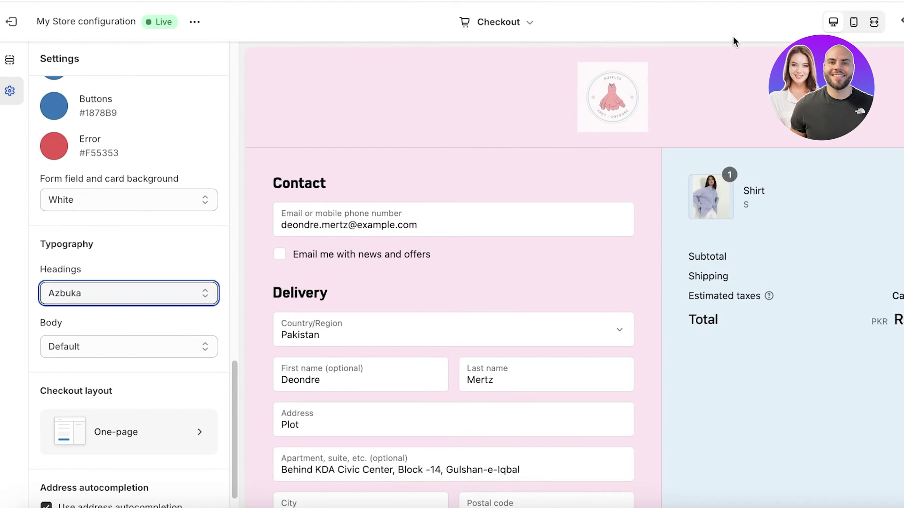
pyautogui.scroll(-1, 104, 391)
pyautogui.click(95, 386)
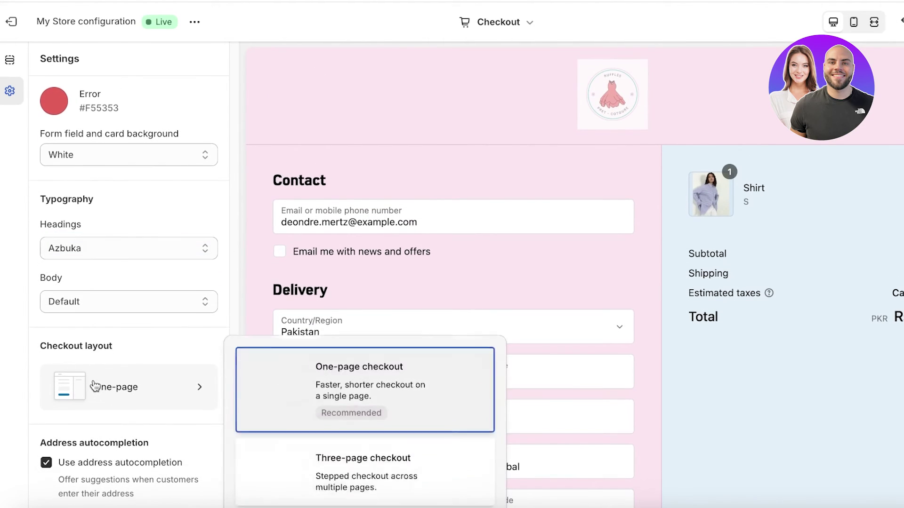
pyautogui.click(94, 386)
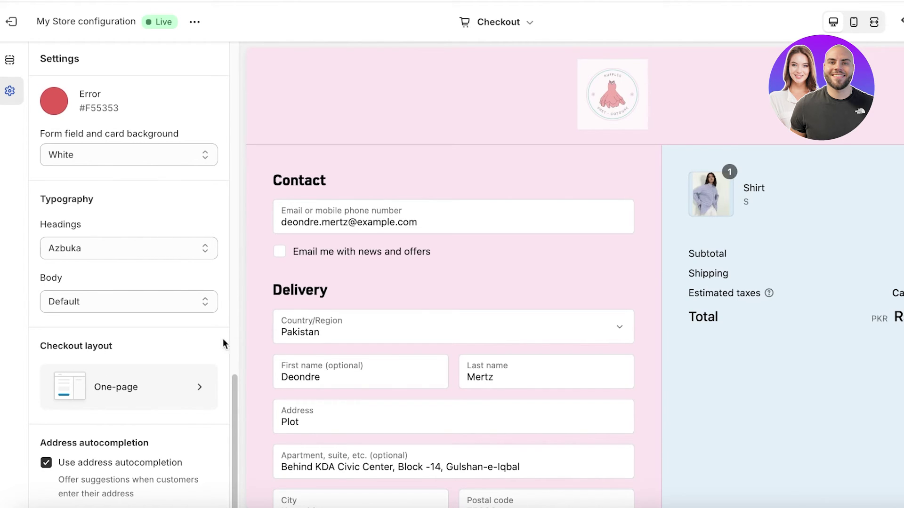
pyautogui.scroll(-8, 683, 281)
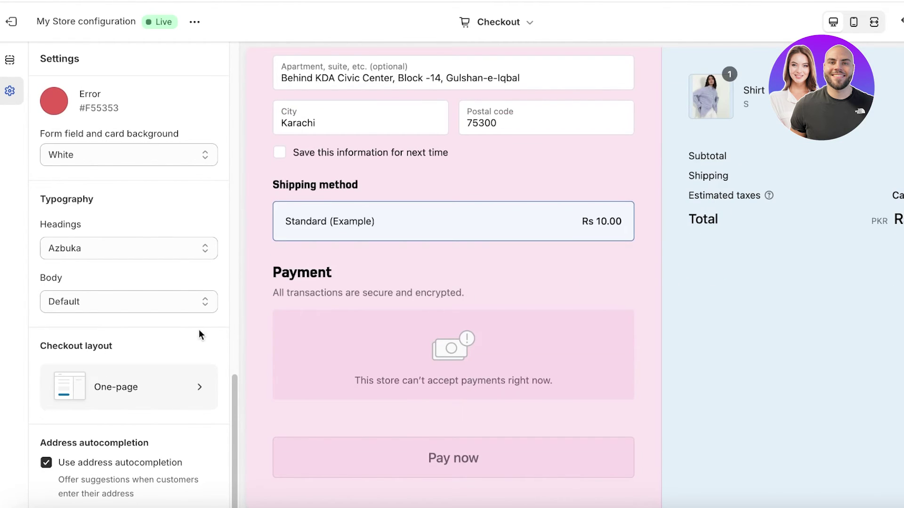
pyautogui.scroll(8, 382, 108)
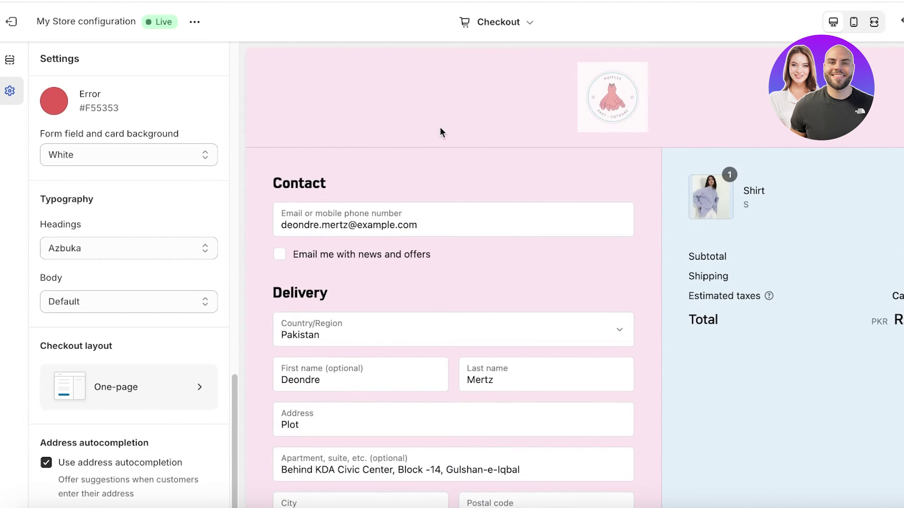
pyautogui.click(83, 383)
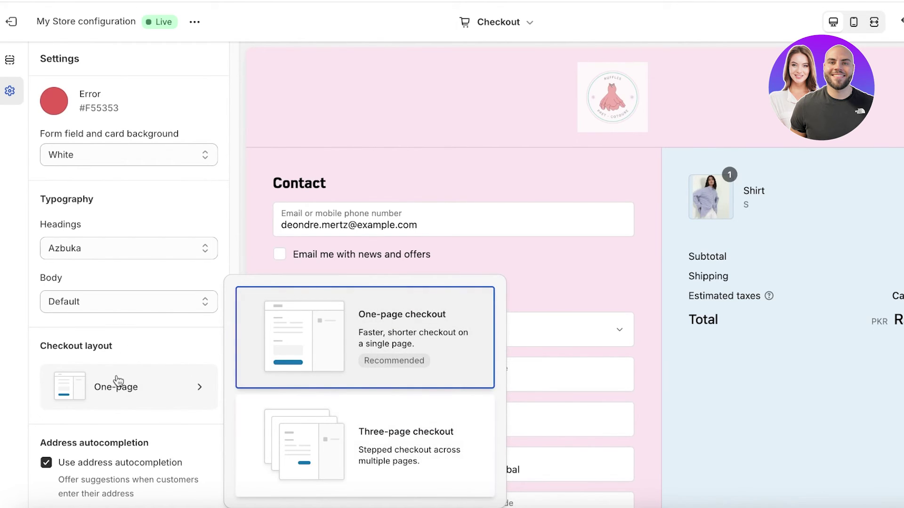
pyautogui.click(119, 348)
pyautogui.scroll(10, 119, 346)
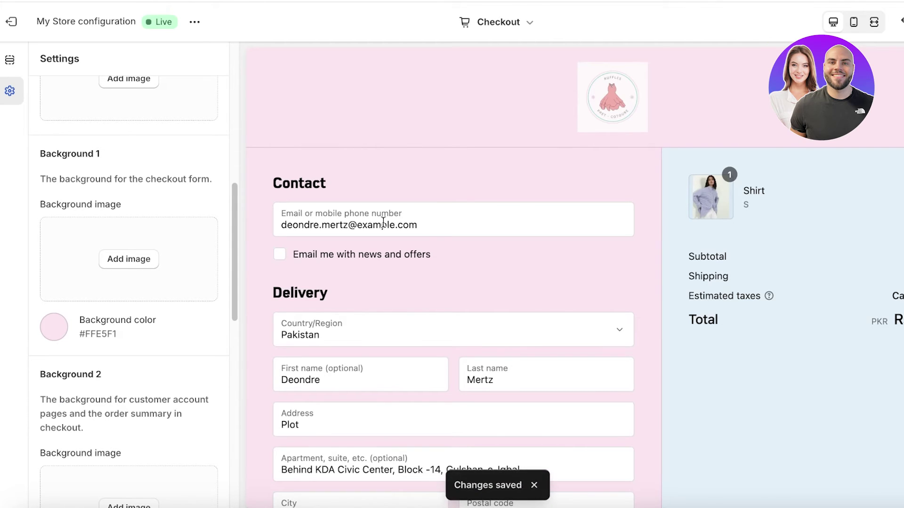
pyautogui.click(12, 66)
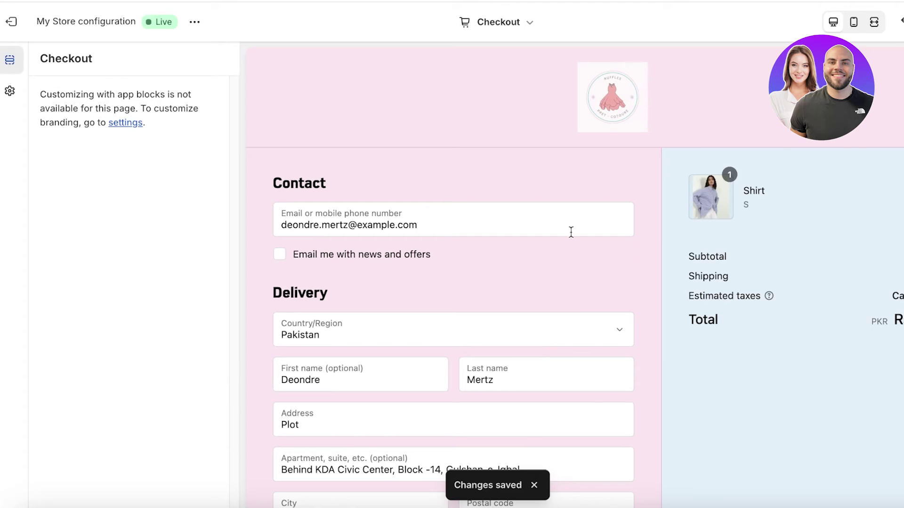
pyautogui.scroll(-10, 571, 232)
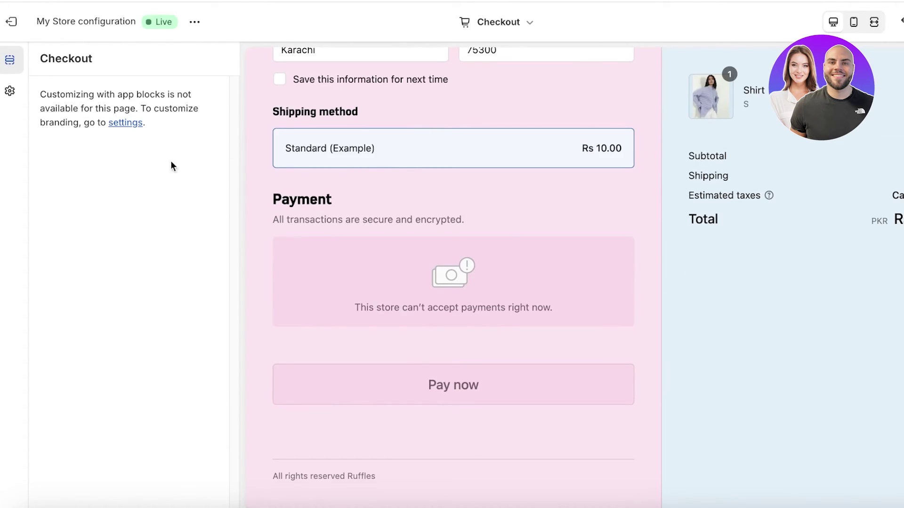
pyautogui.scroll(10, 587, 197)
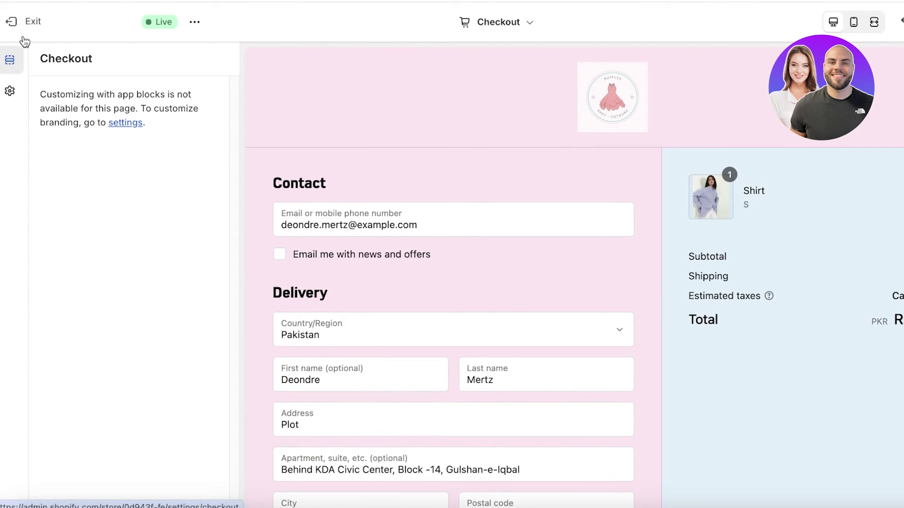
pyautogui.scroll(-10, 615, 333)
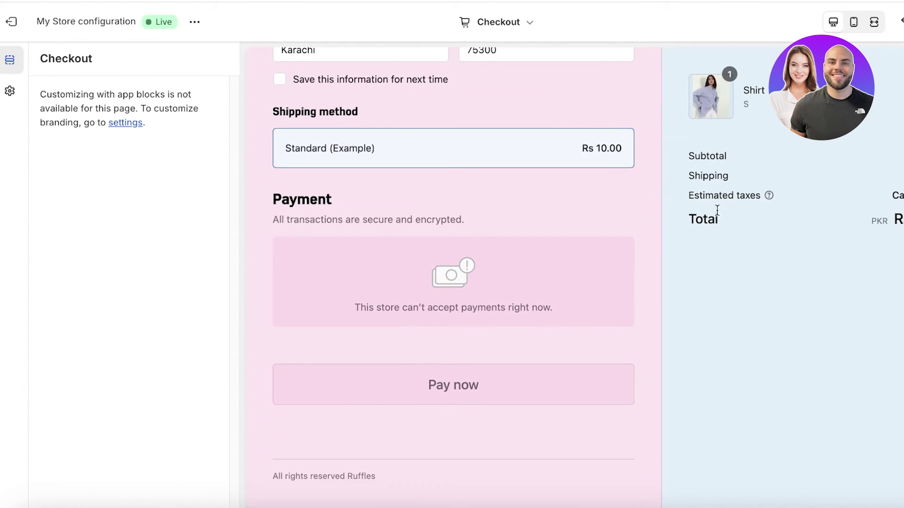
pyautogui.scroll(10, 463, 222)
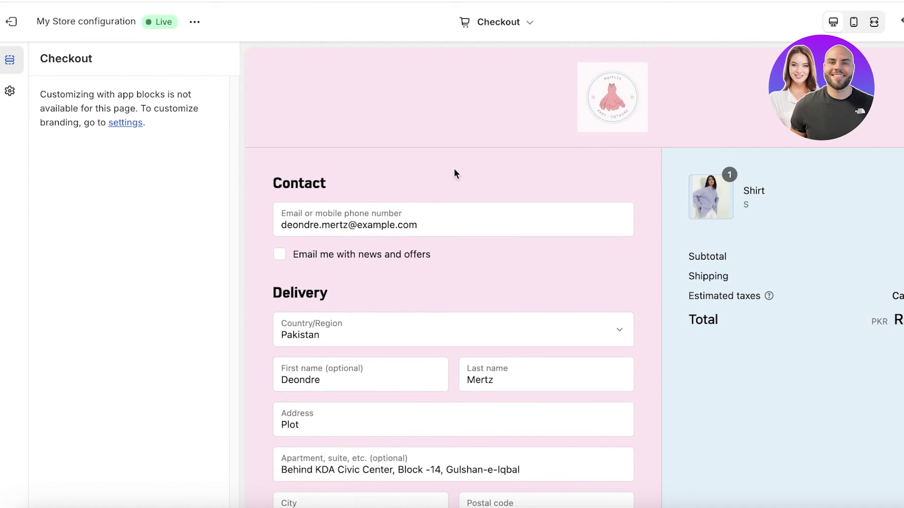
pyautogui.scroll(-6, 456, 197)
pyautogui.scroll(6, 470, 200)
pyautogui.click(9, 90)
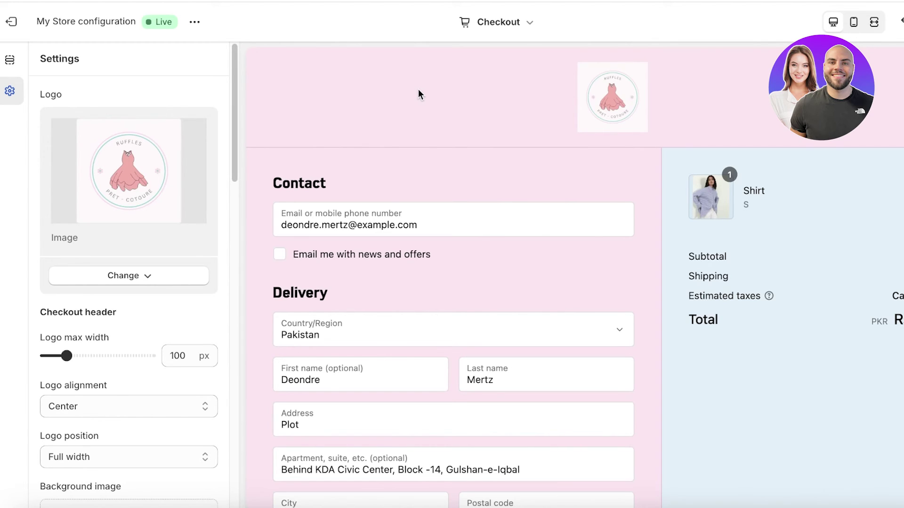
# Step: Exit the checkout editor and go through the admin home to Settings, heading for the App Store
pyautogui.click(10, 21)
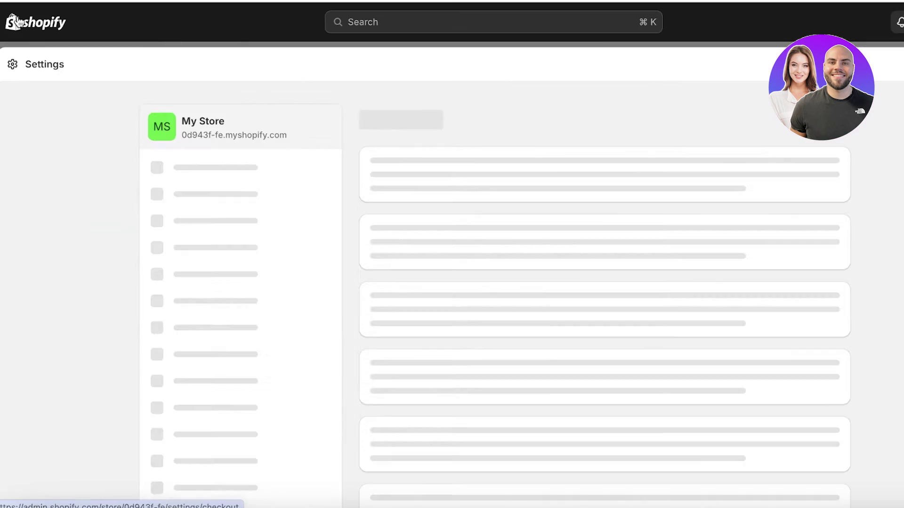
pyautogui.click(18, 22)
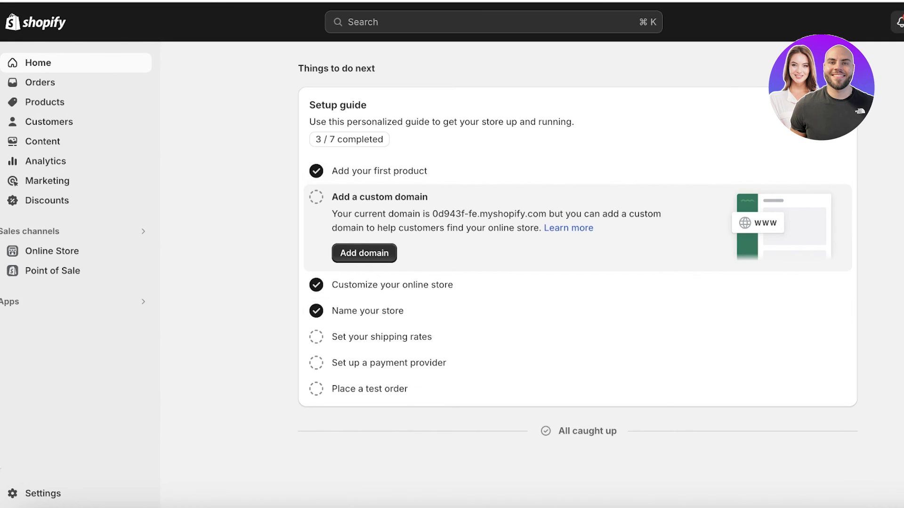
pyautogui.click(49, 490)
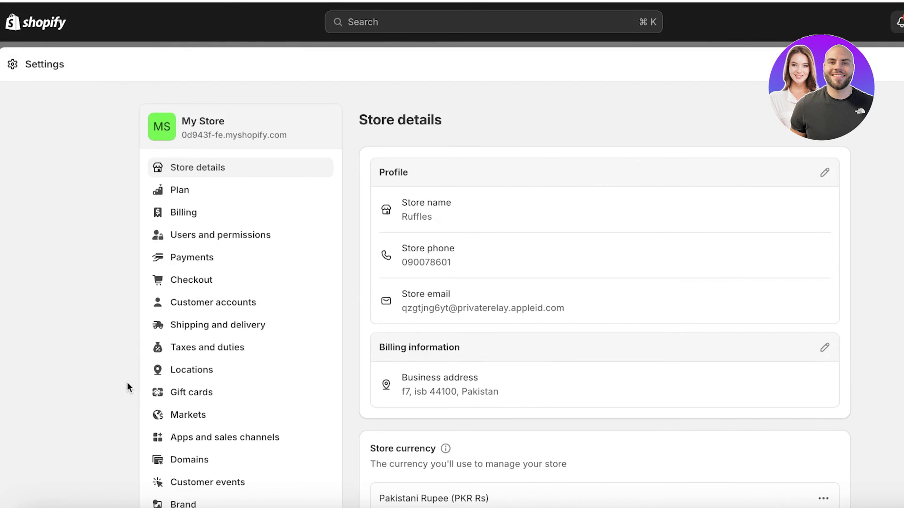
pyautogui.scroll(-4, 129, 353)
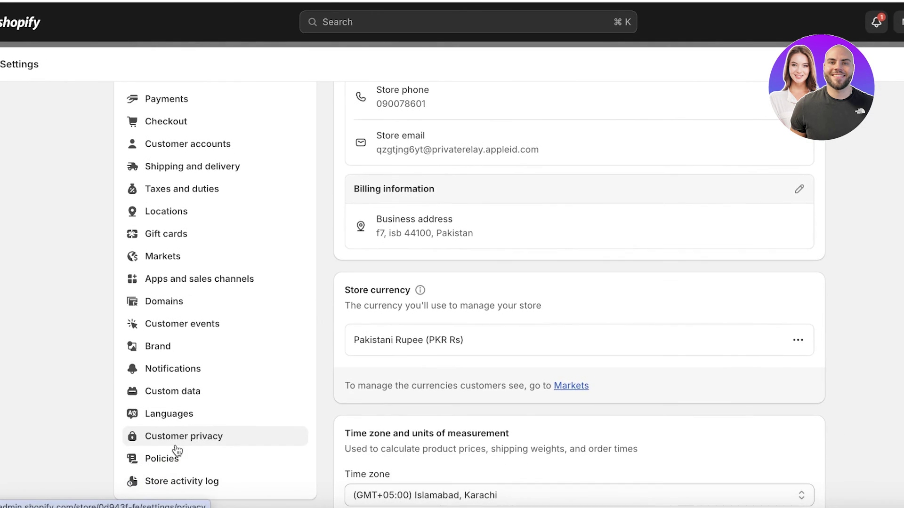
pyautogui.scroll(-1, 177, 451)
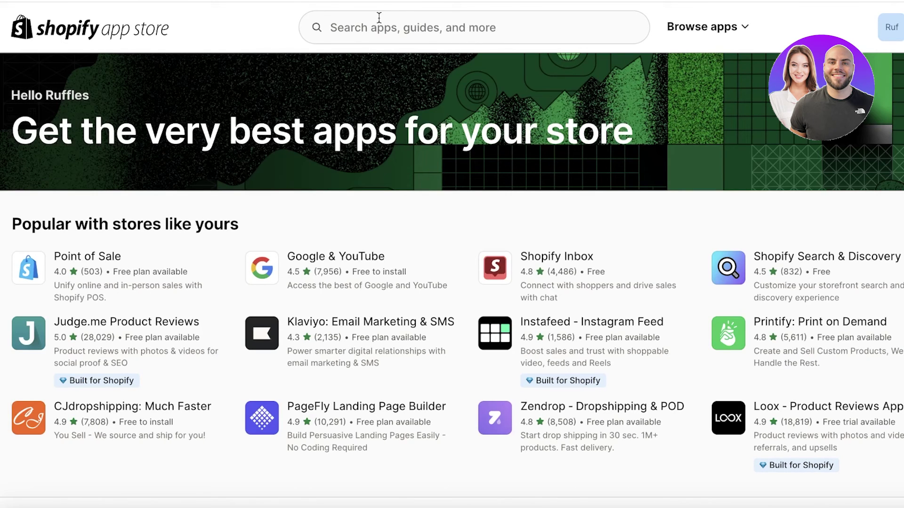
# Step: Search the App Store for 'checkout badges' and open Essential Trust Badges & Icons
pyautogui.click(379, 17)
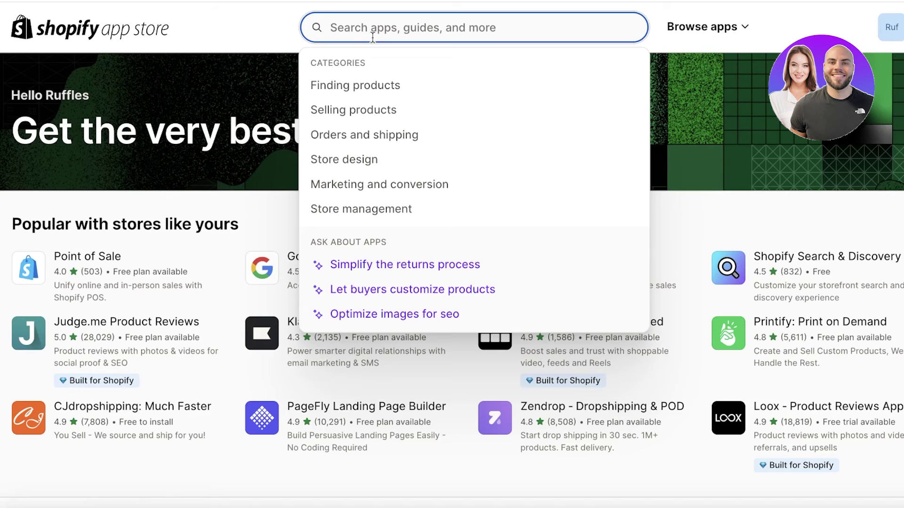
pyautogui.write('checkout ')
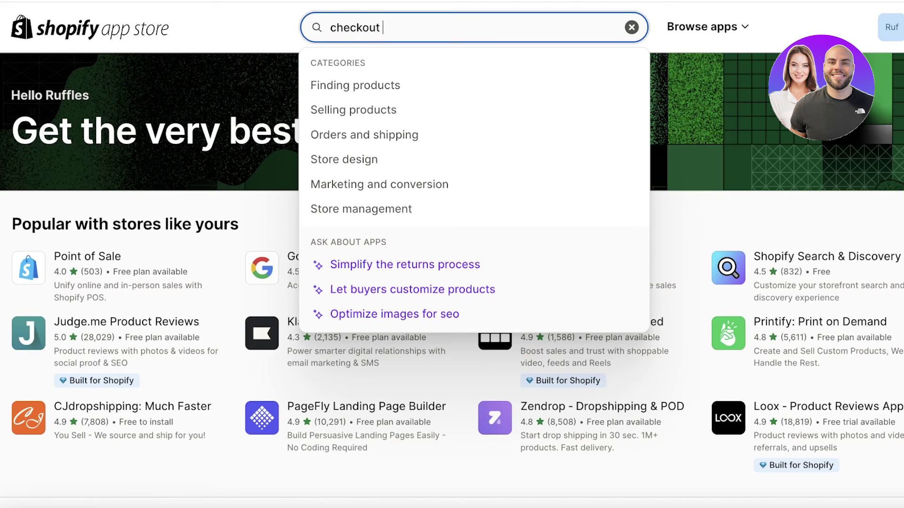
pyautogui.write('badges')
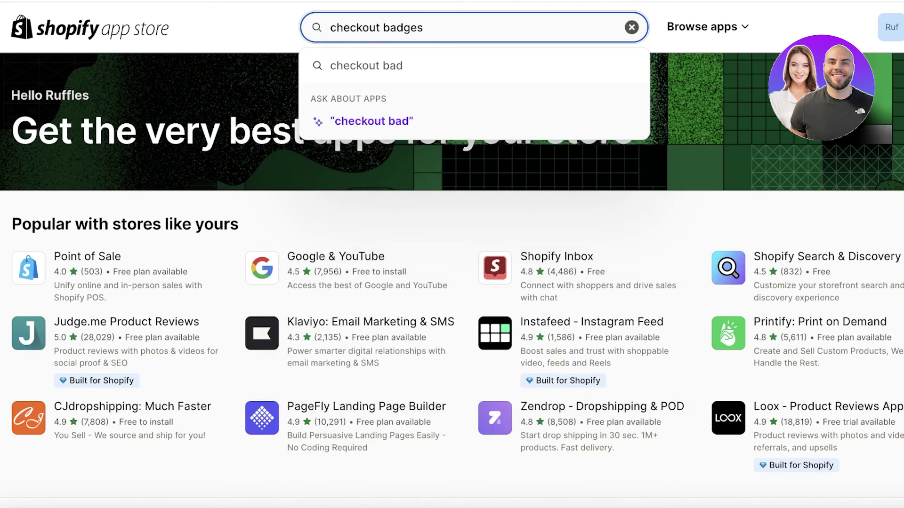
pyautogui.press('Return')
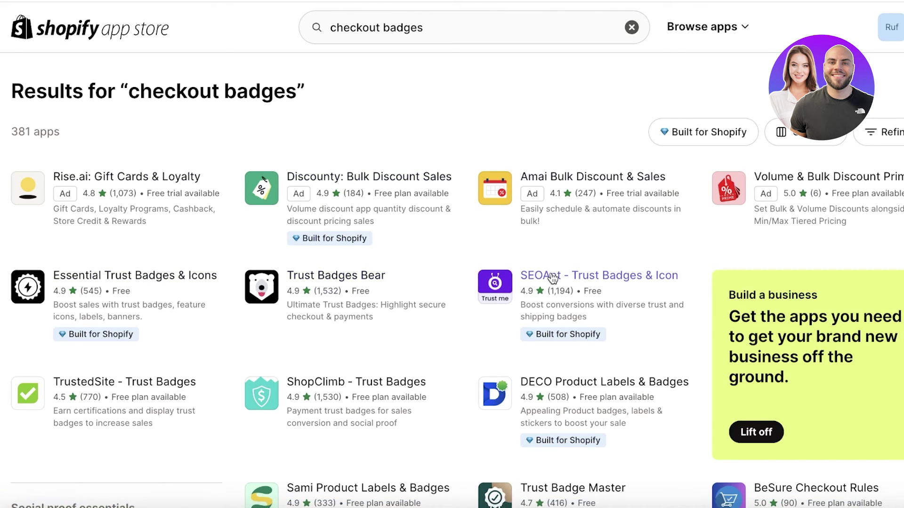
pyautogui.click(16, 296)
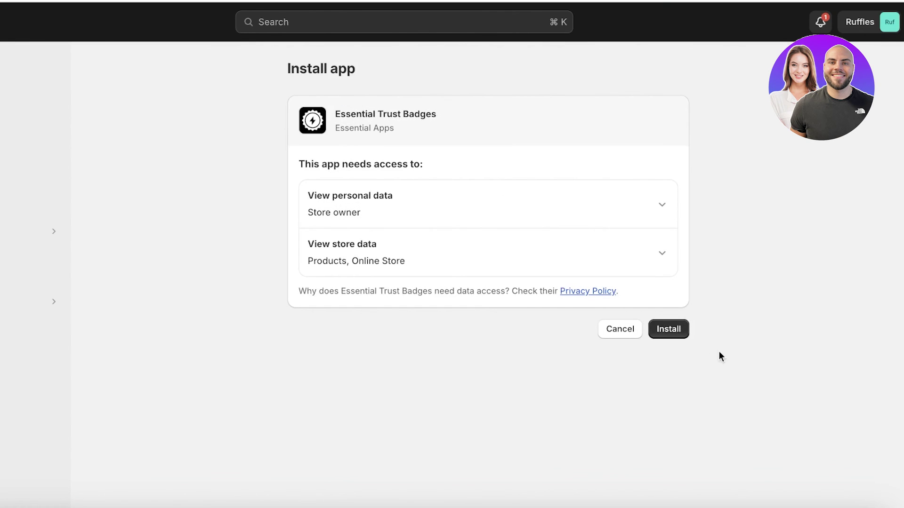
# Step: Install Essential Trust Badges, pin it, and dismiss the welcome and chat messages
pyautogui.click(668, 335)
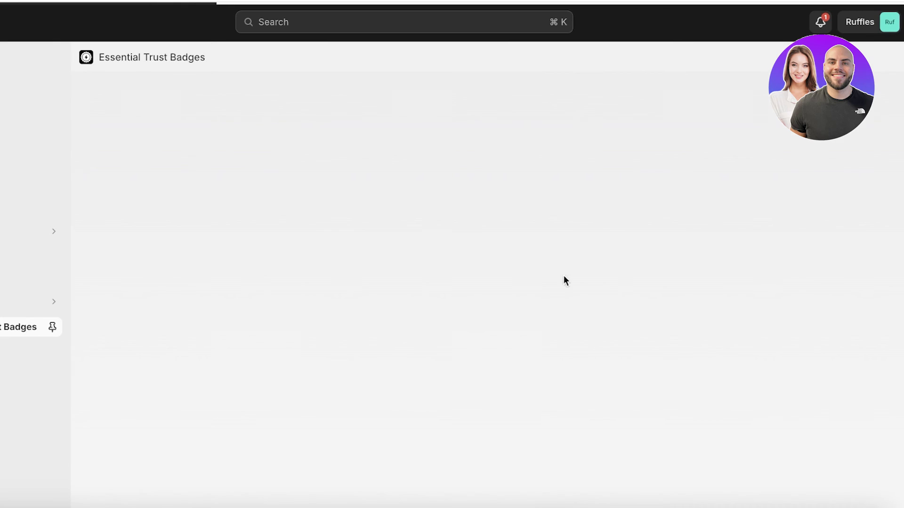
pyautogui.click(53, 328)
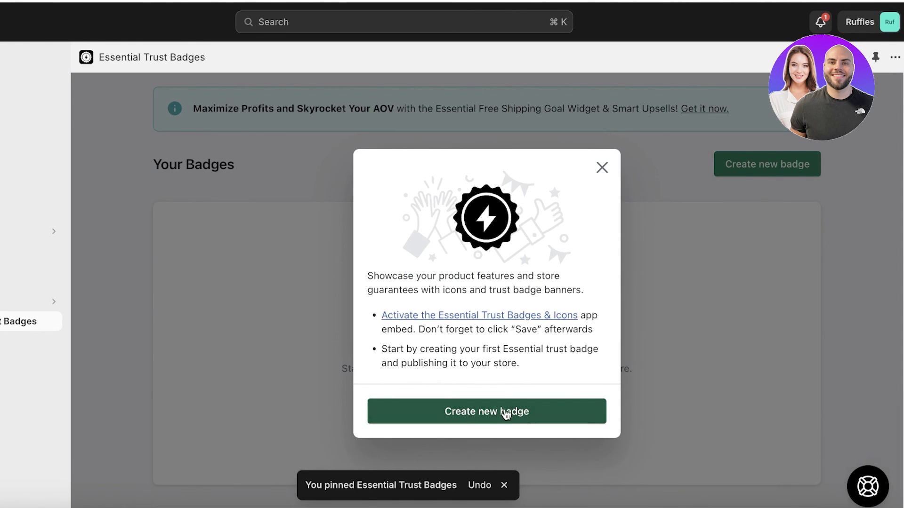
pyautogui.click(607, 161)
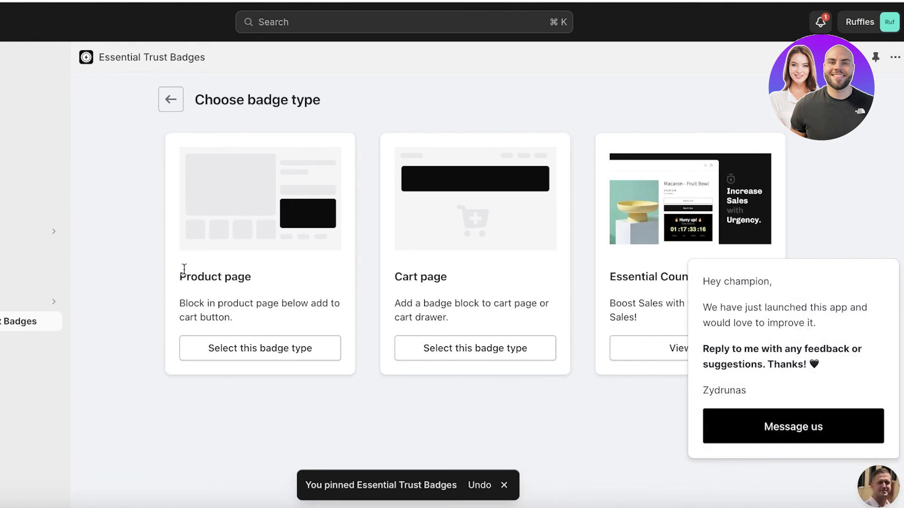
pyautogui.click(885, 248)
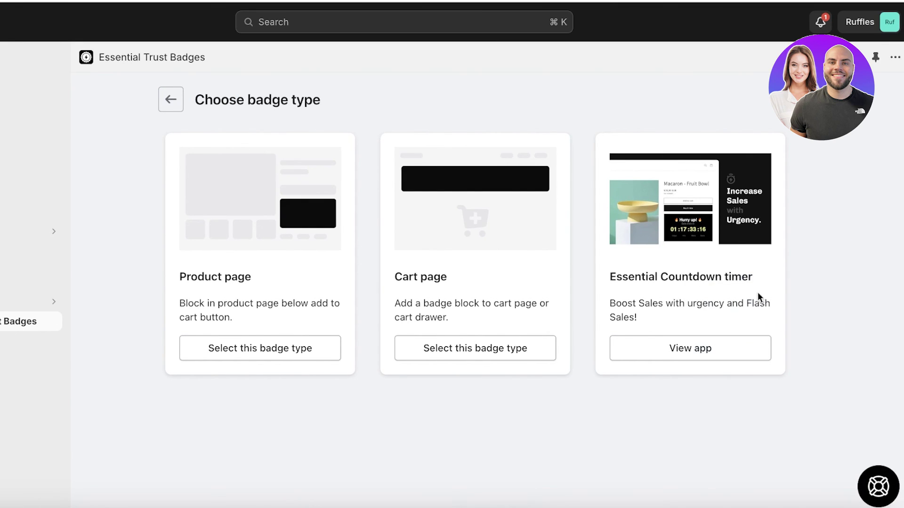
# Step: Create a Free Shipping badge for the cart page and publish it
pyautogui.click(465, 361)
pyautogui.scroll(-6, 537, 206)
pyautogui.scroll(6, 244, 290)
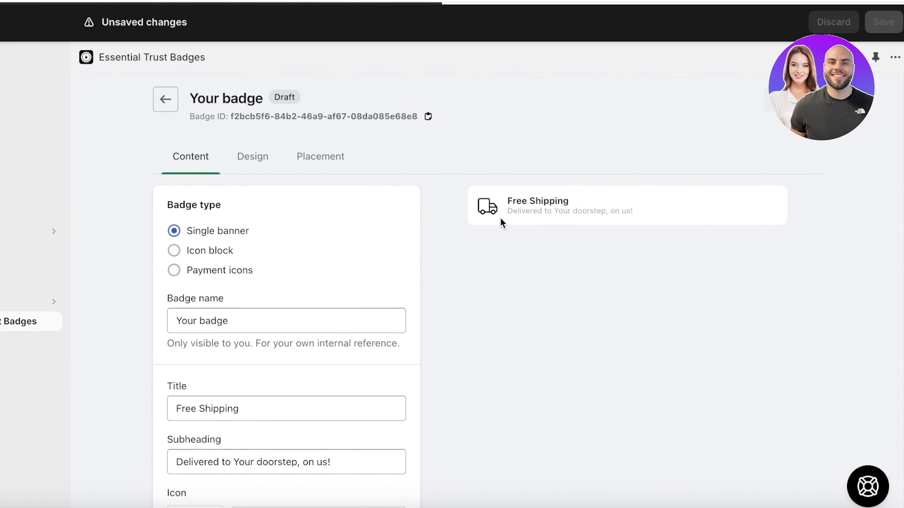
pyautogui.scroll(-3, 377, 241)
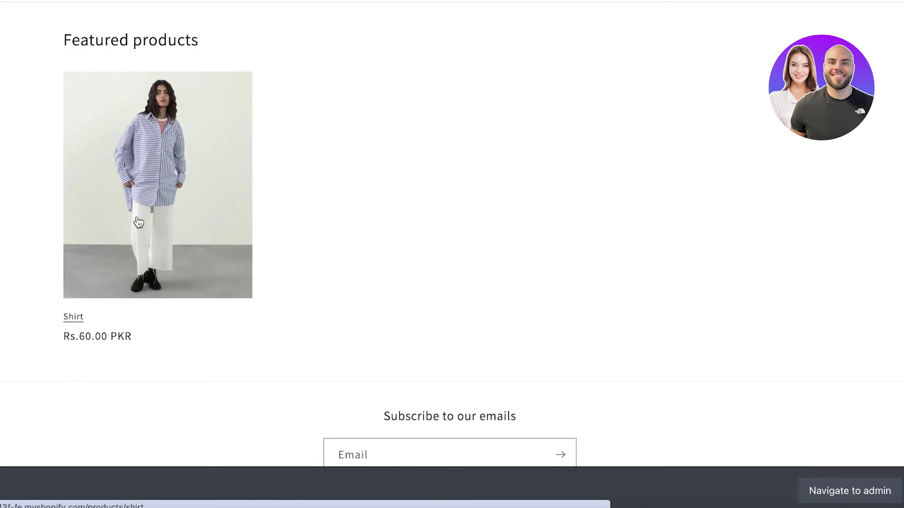
# Step: Open the Shirt product on the storefront and review its checkout page
pyautogui.click(139, 222)
pyautogui.scroll(-2, 666, 196)
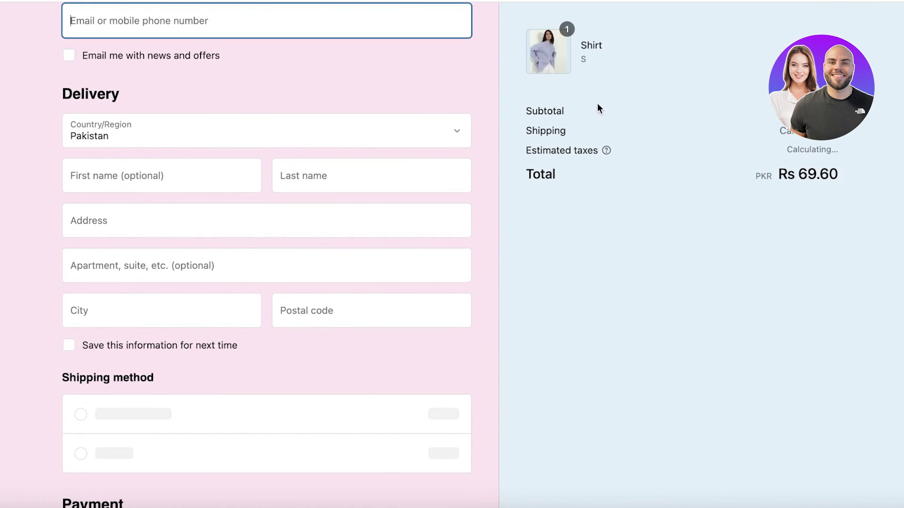
pyautogui.scroll(-5, 598, 108)
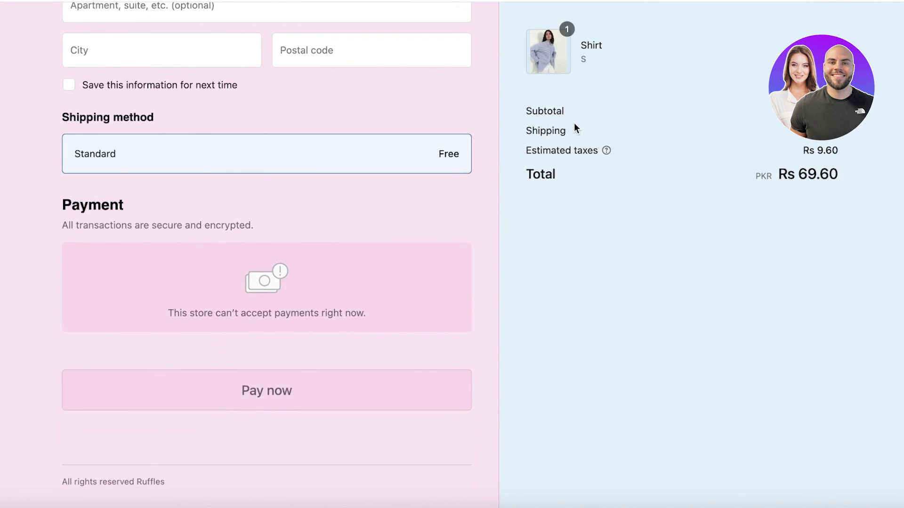
pyautogui.scroll(8, 736, 134)
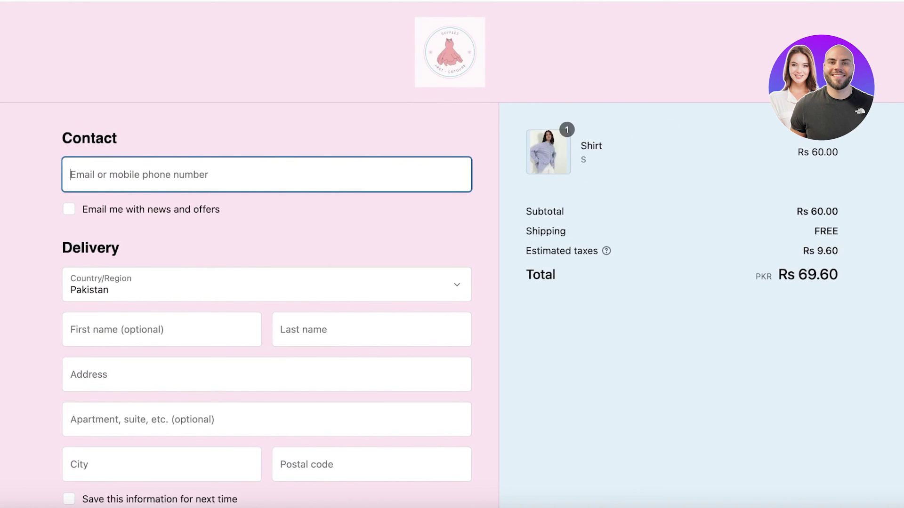